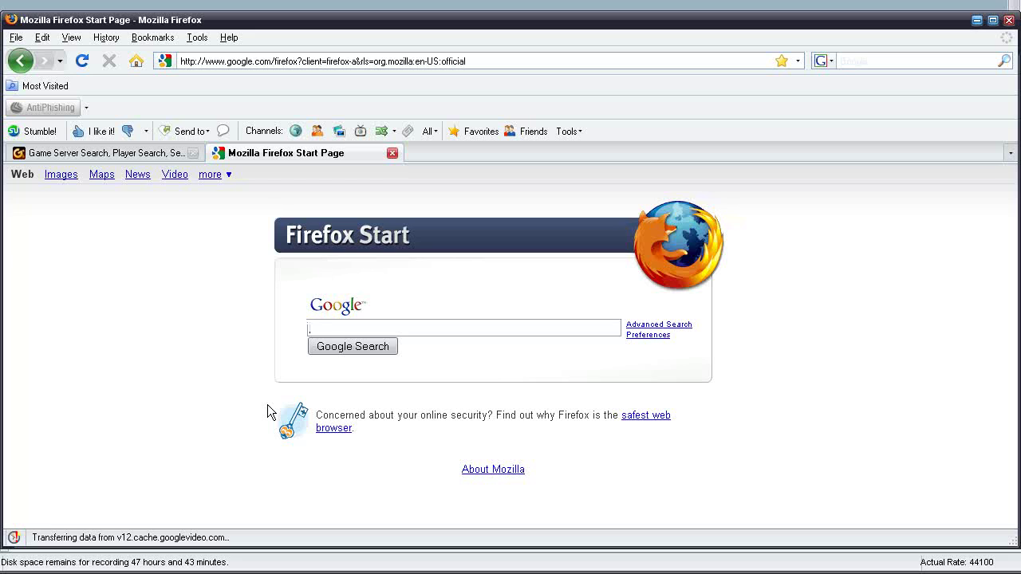
text(hlsw)
key(Return)
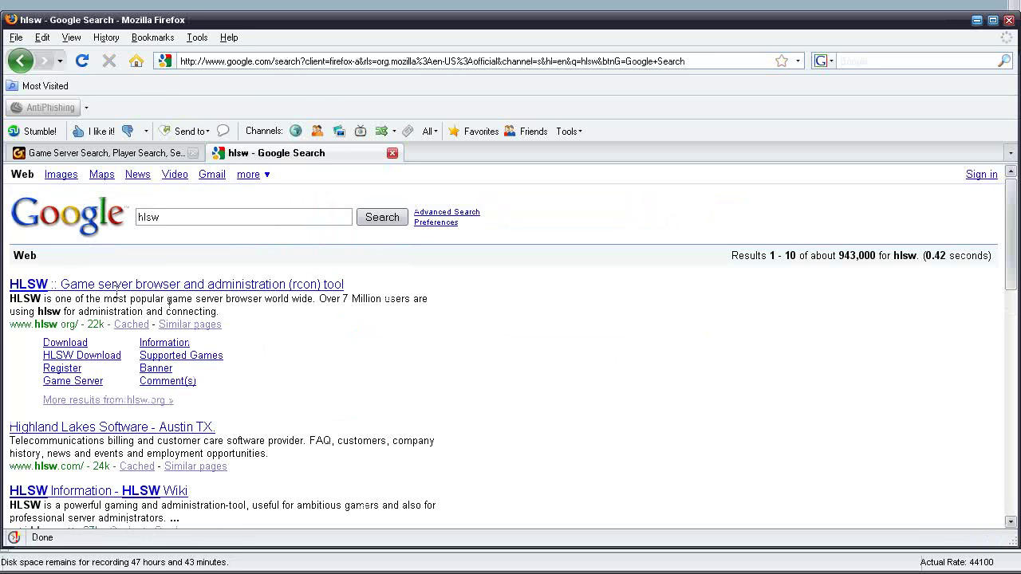
click(75, 290)
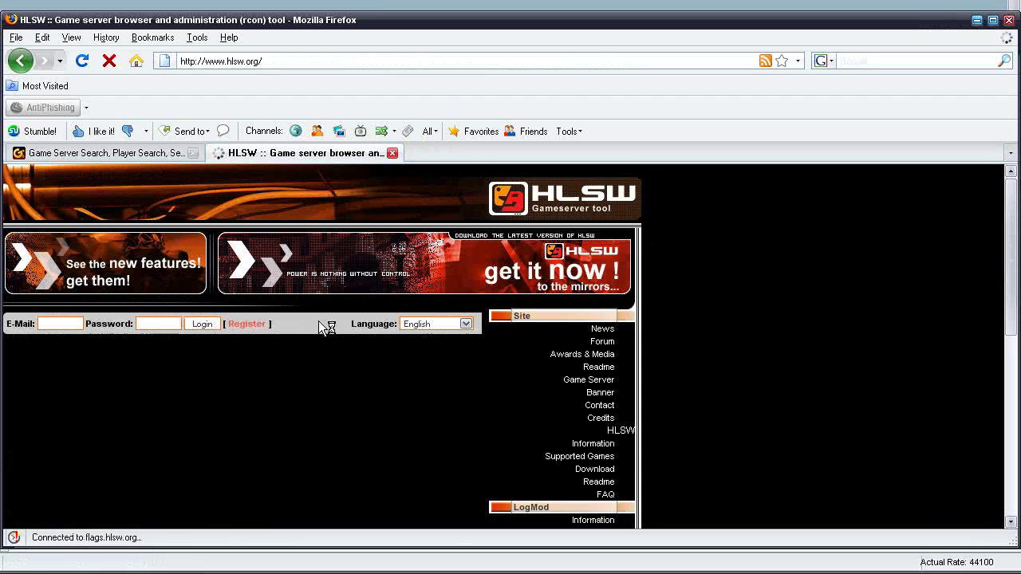
Download hlsw_1_3_1_setup.exe from the AvaMods.com mirror on the HLSW download page and save it to the Desktop
scroll(702, 358, down, 1)
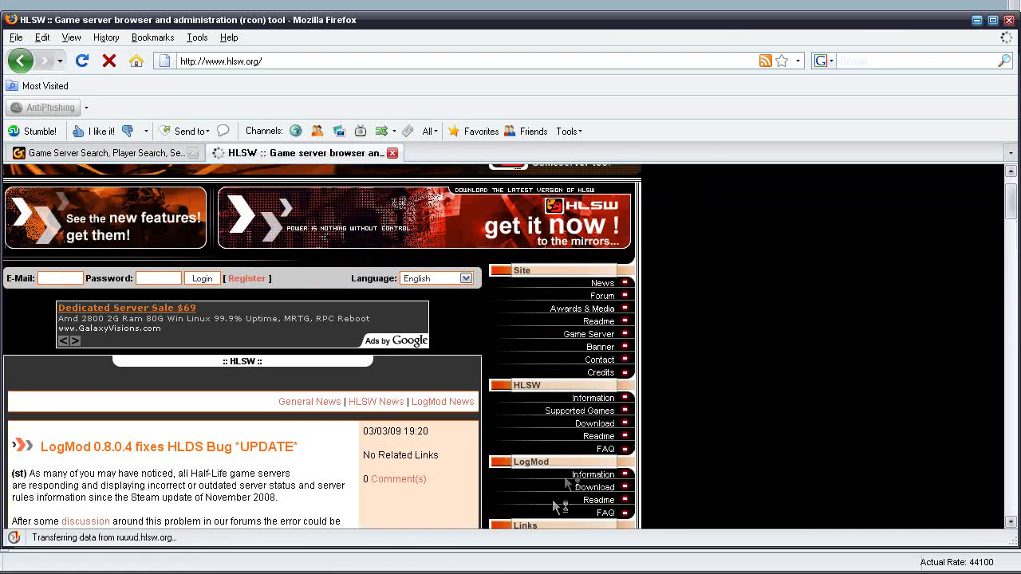
click(610, 424)
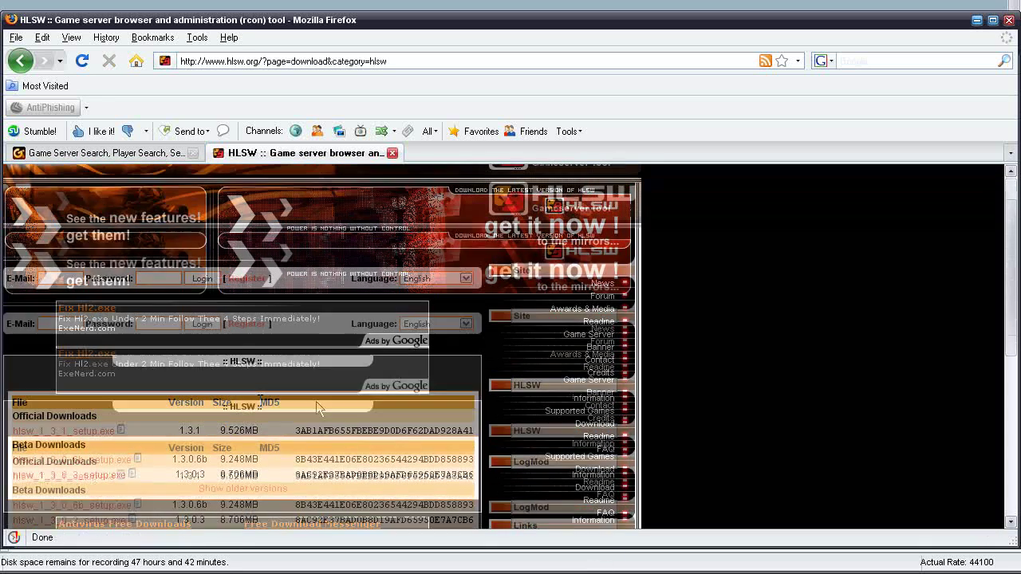
click(49, 434)
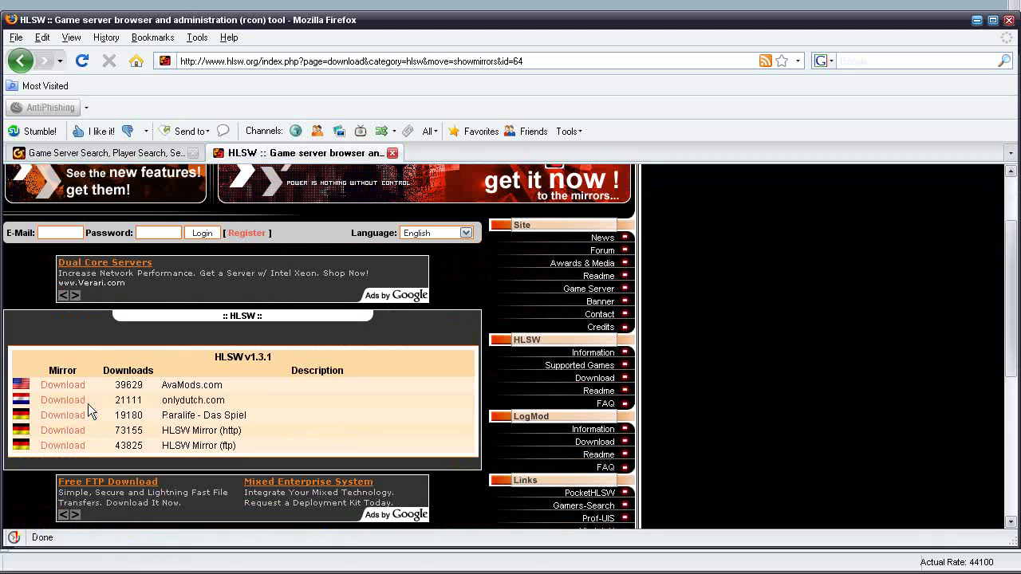
click(68, 385)
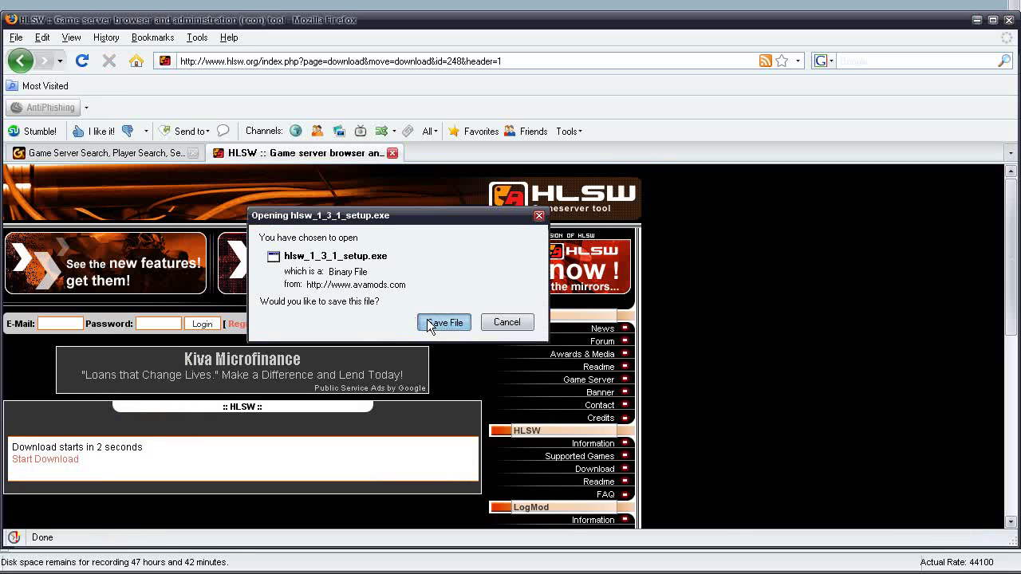
click(431, 324)
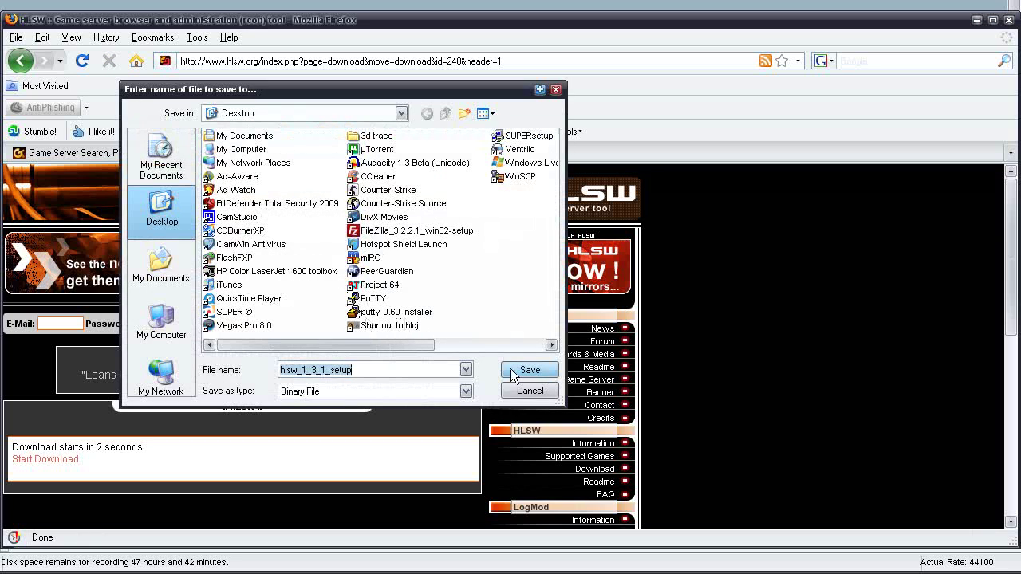
drag(536, 371, 541, 391)
click(554, 371)
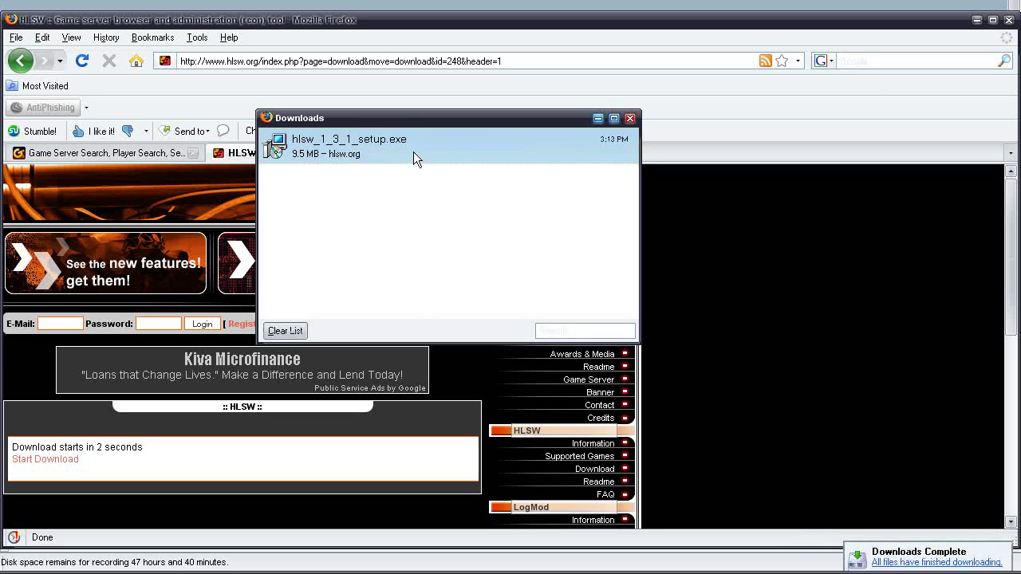
Run the downloaded hlsw_1_3_1_setup.exe, close the Downloads window, and start the installation in English
double_click(406, 144)
click(415, 263)
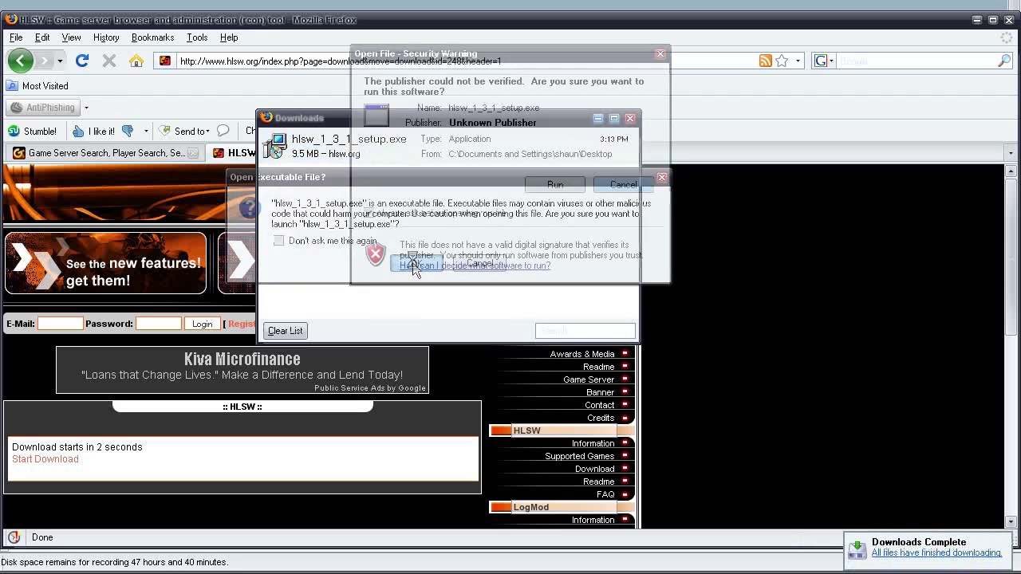
click(568, 184)
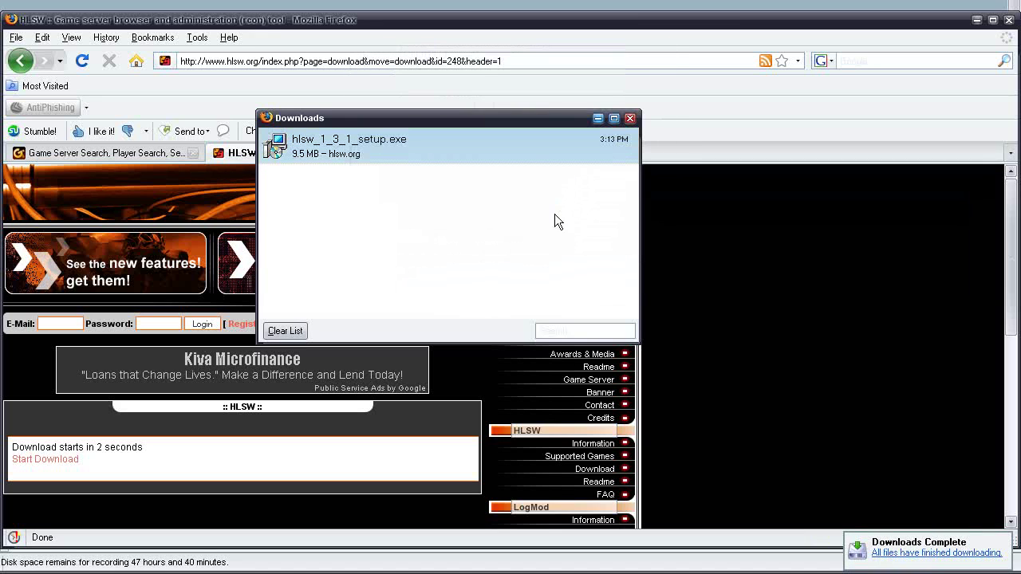
click(631, 117)
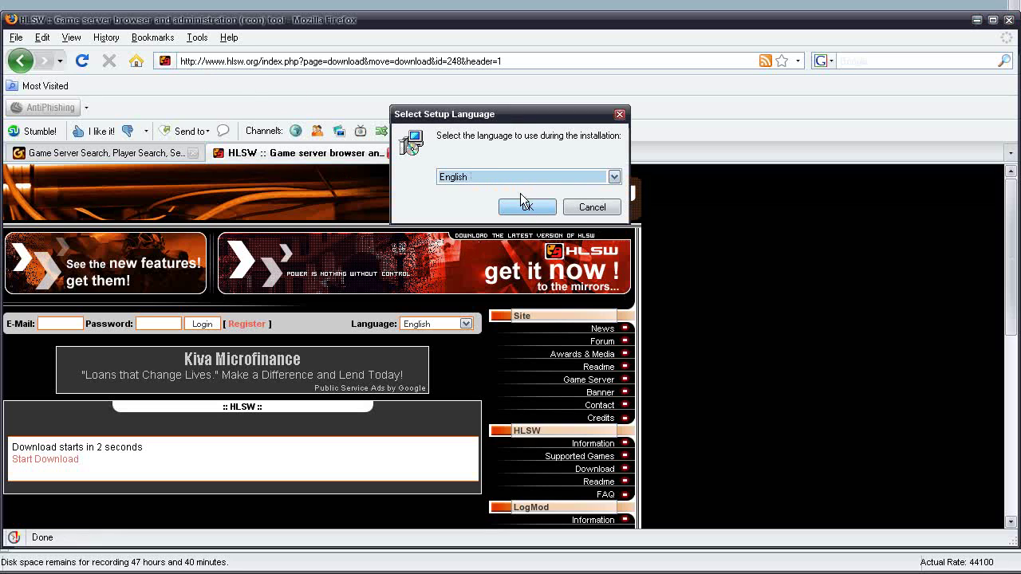
click(527, 209)
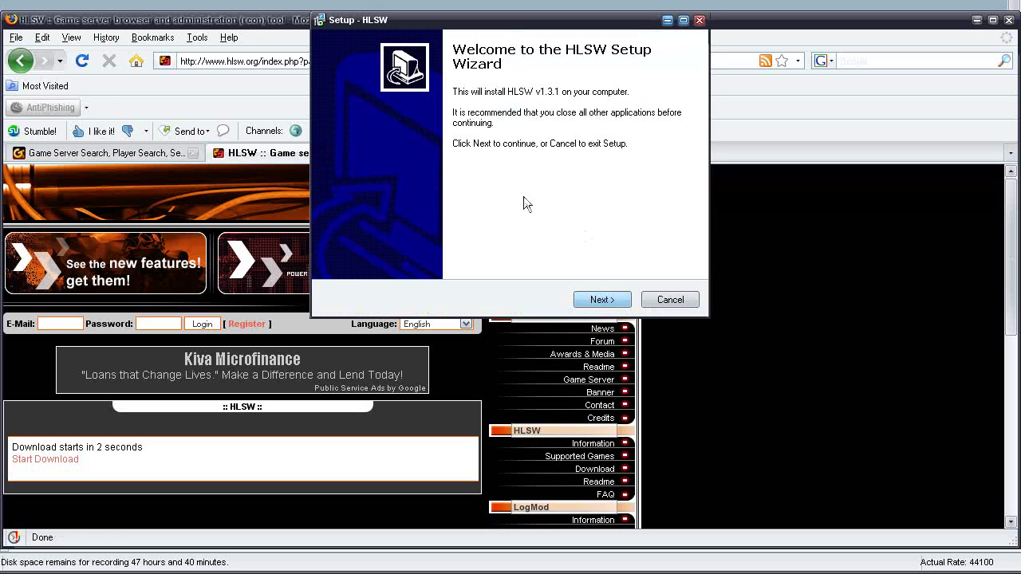
Accept the license agreement and install HLSW into C:\Program Files\HLSW with the Start Menu folder HLSW and a desktop icon
click(599, 299)
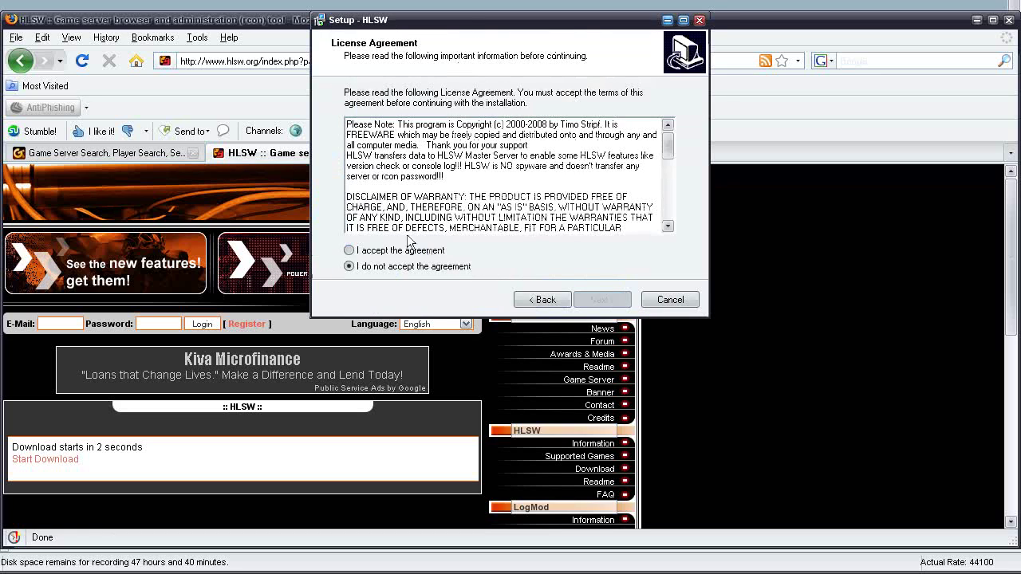
click(380, 252)
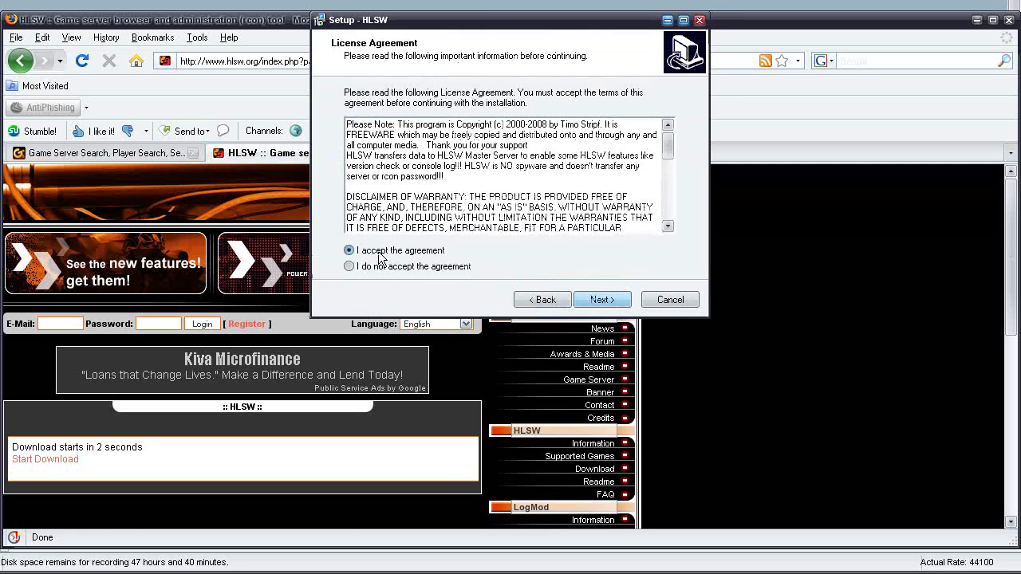
click(600, 300)
click(454, 149)
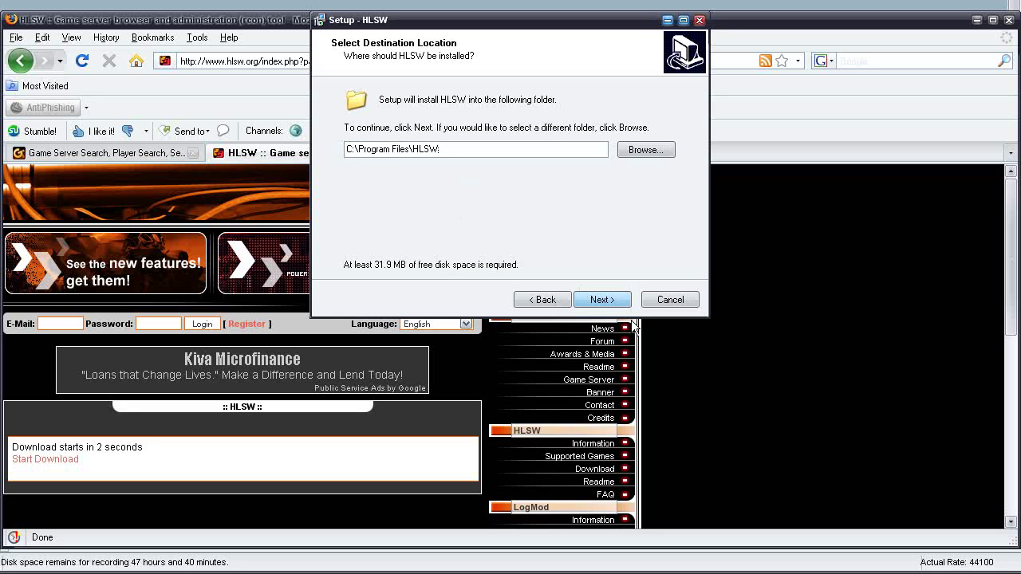
click(603, 301)
click(503, 232)
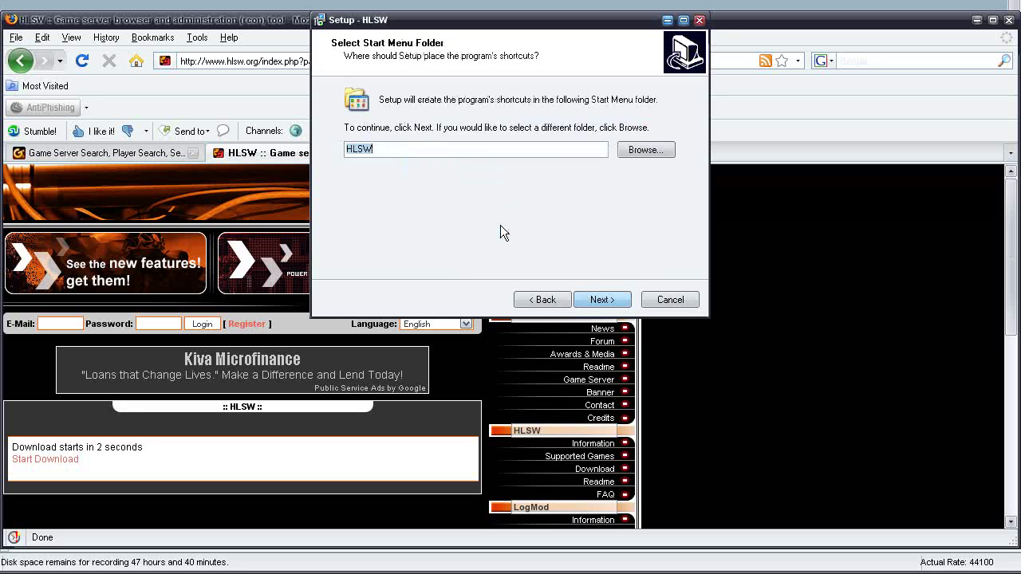
click(602, 300)
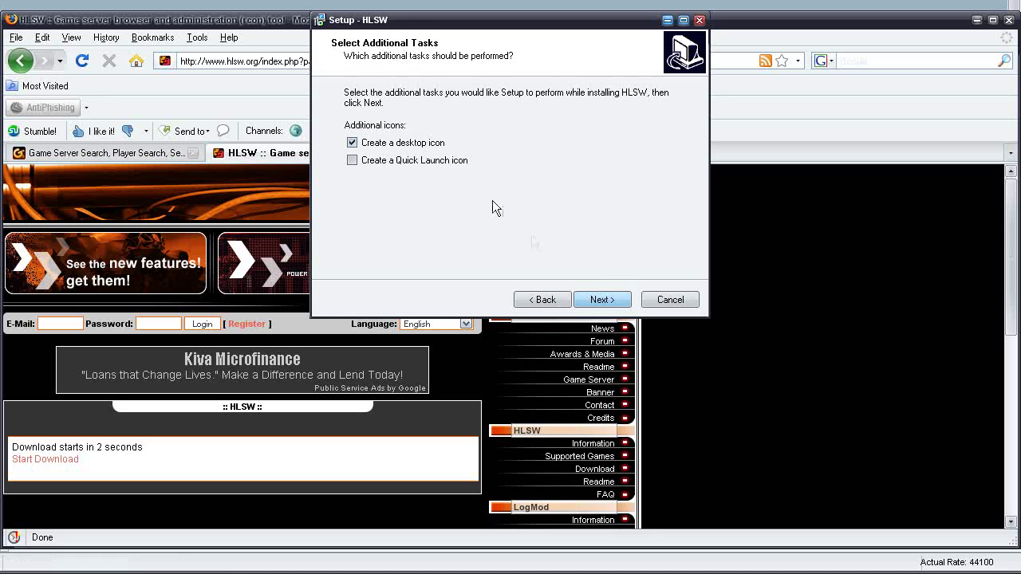
click(598, 300)
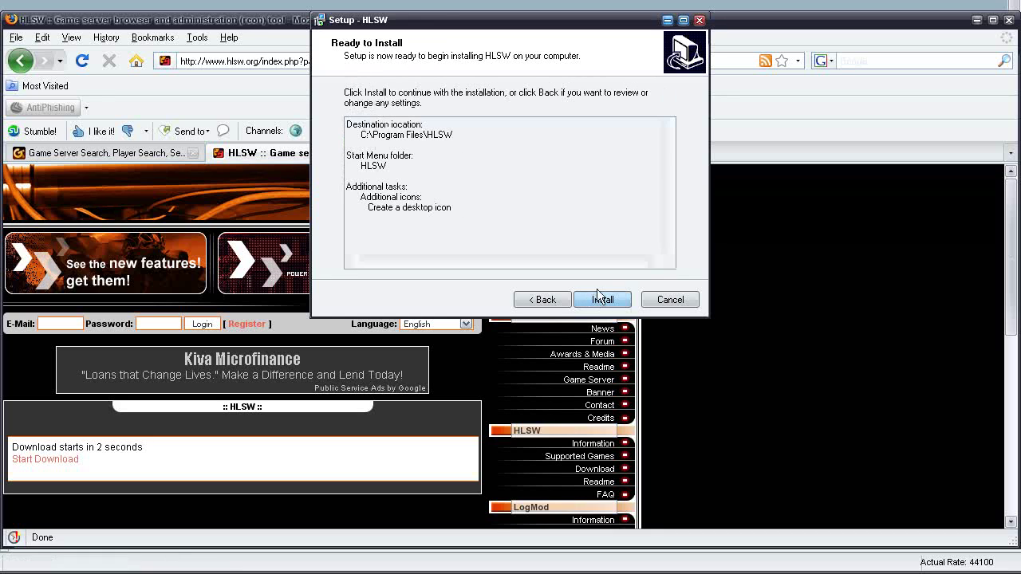
click(598, 300)
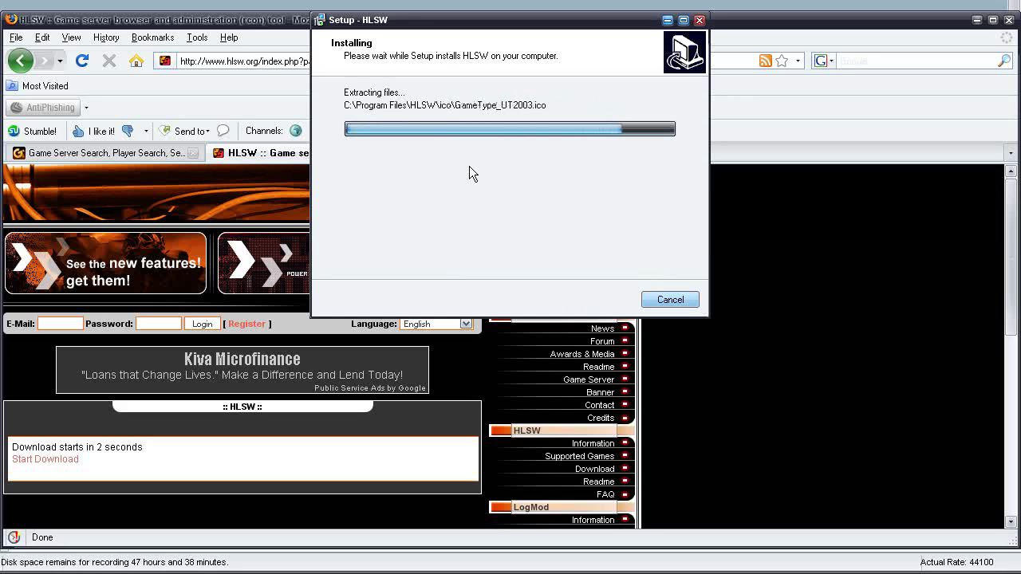
Return the browser to its start page, then finish the HLSW setup with Launch HLSW enabled
click(134, 63)
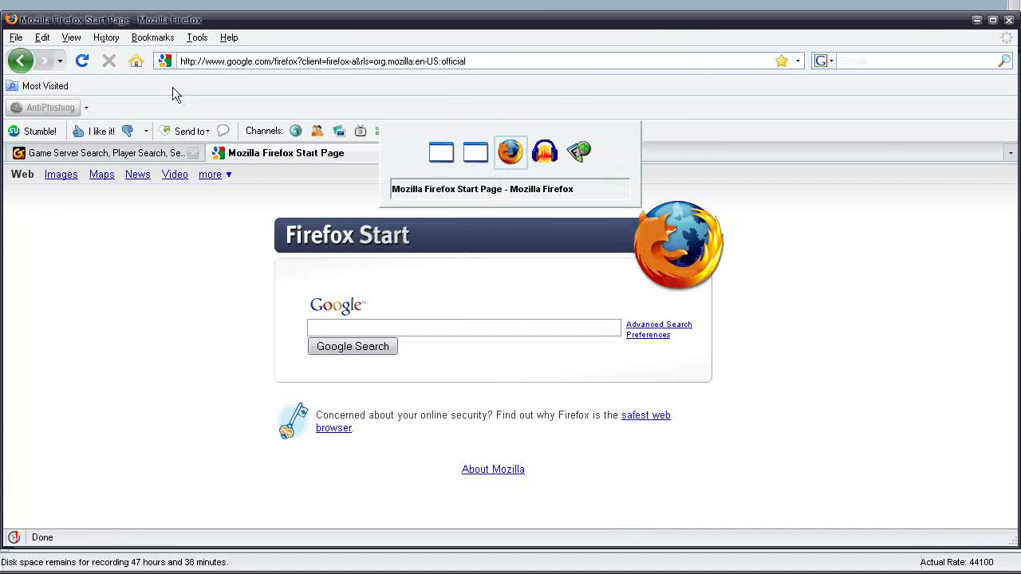
key(alt+Tab)
key(alt+Tab)
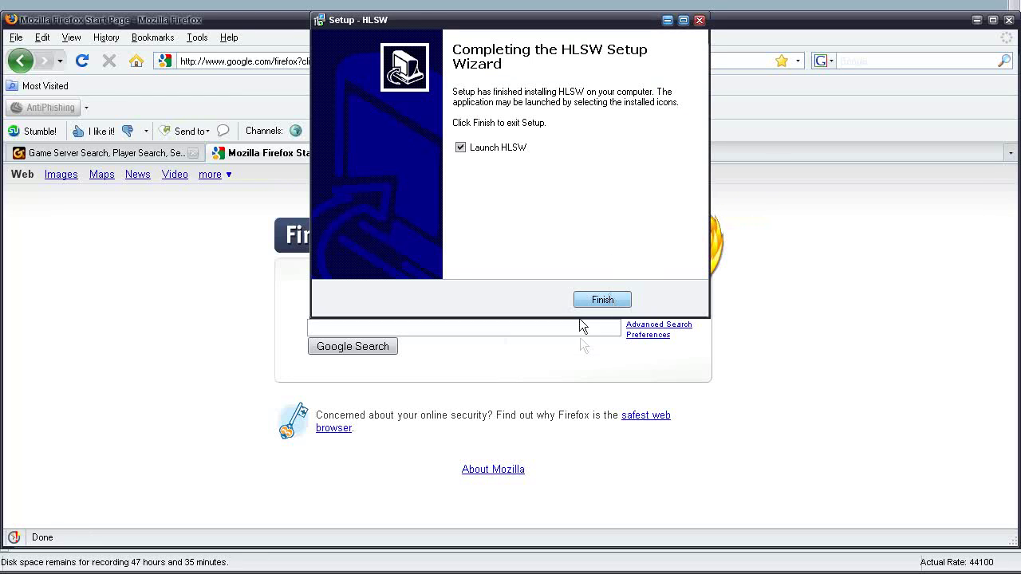
click(595, 300)
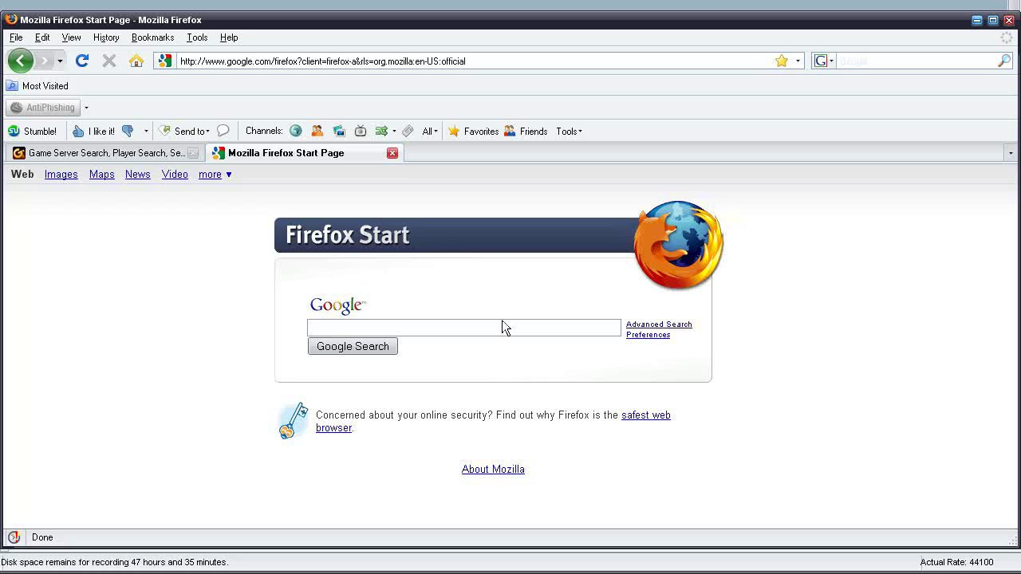
Move the HLSW login window lower and enter HLSW in offline mode without logging in
click(527, 328)
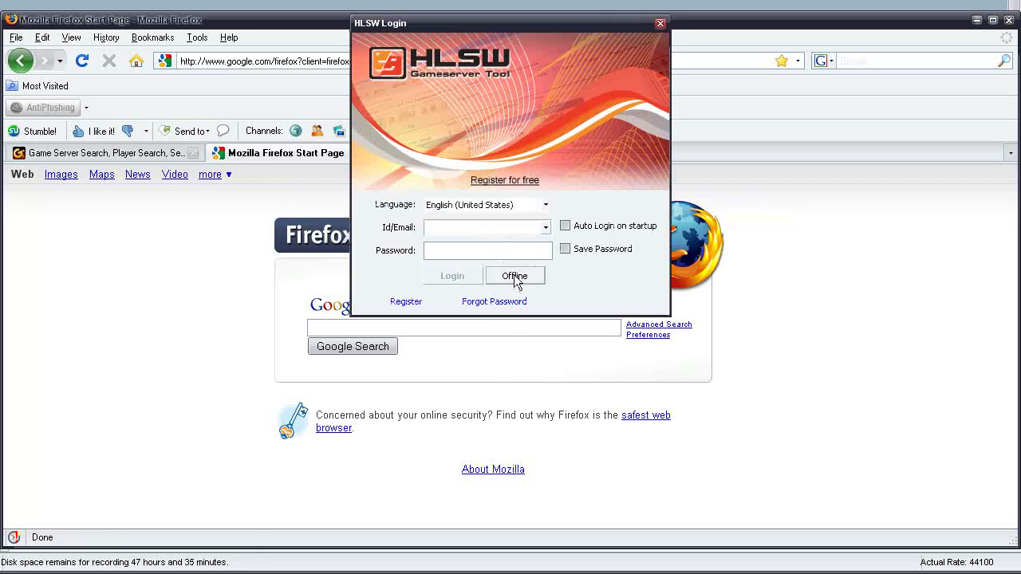
drag(402, 23, 407, 123)
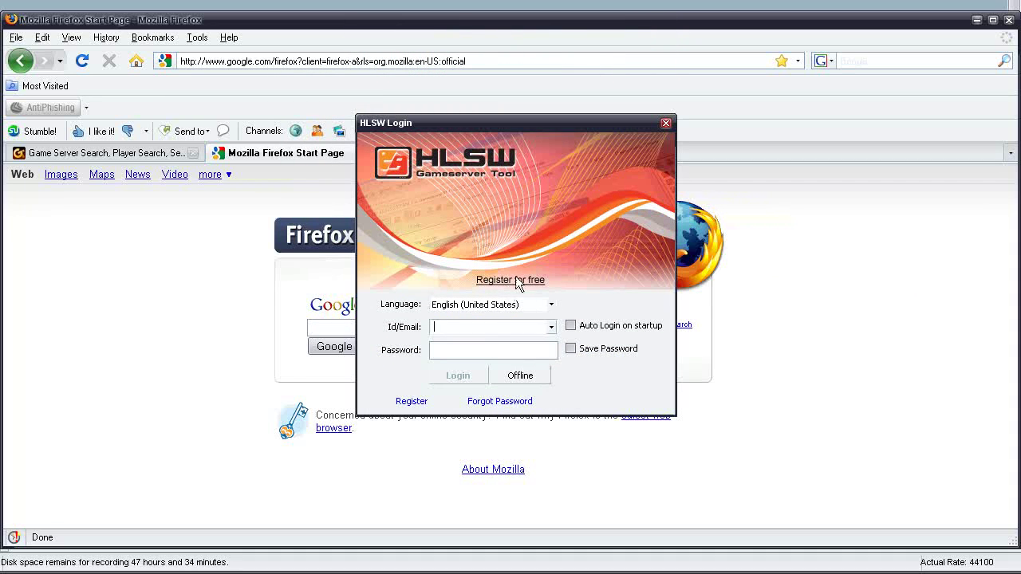
click(512, 380)
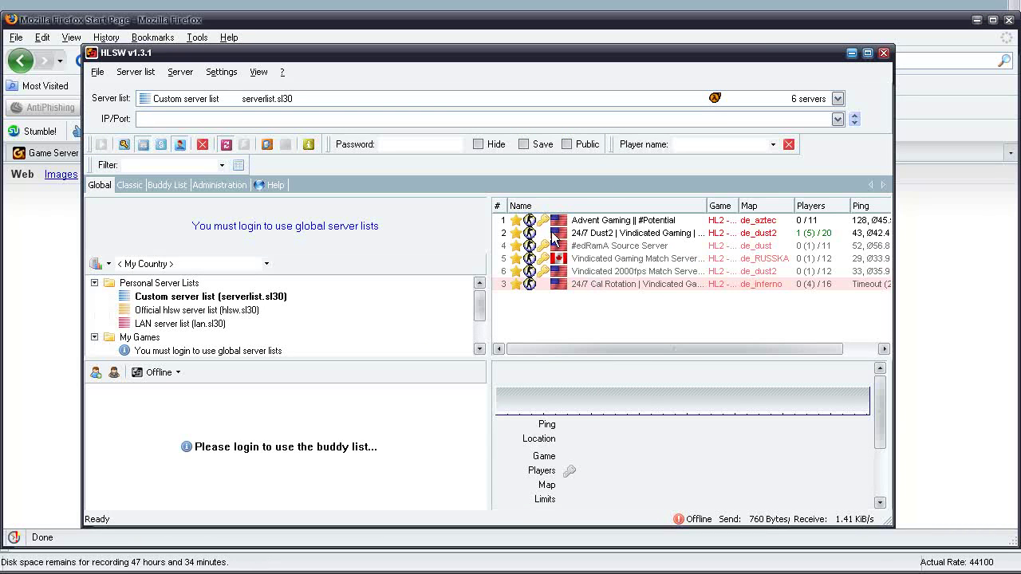
Switch to the GameTracker page in Firefox and rerun the server search with the matching text cleared
click(153, 119)
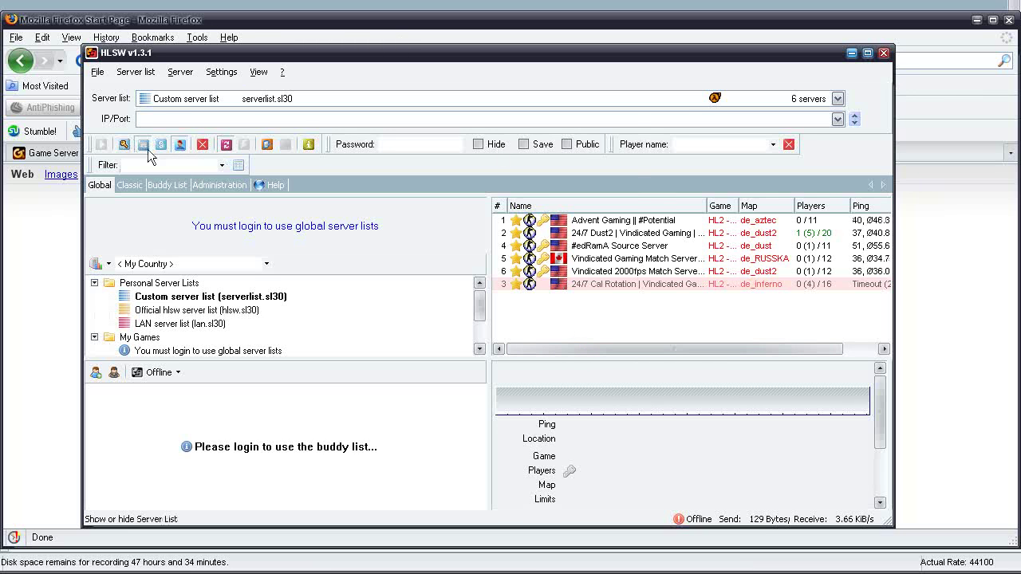
key(alt+Tab)
click(86, 152)
scroll(543, 391, down, 3)
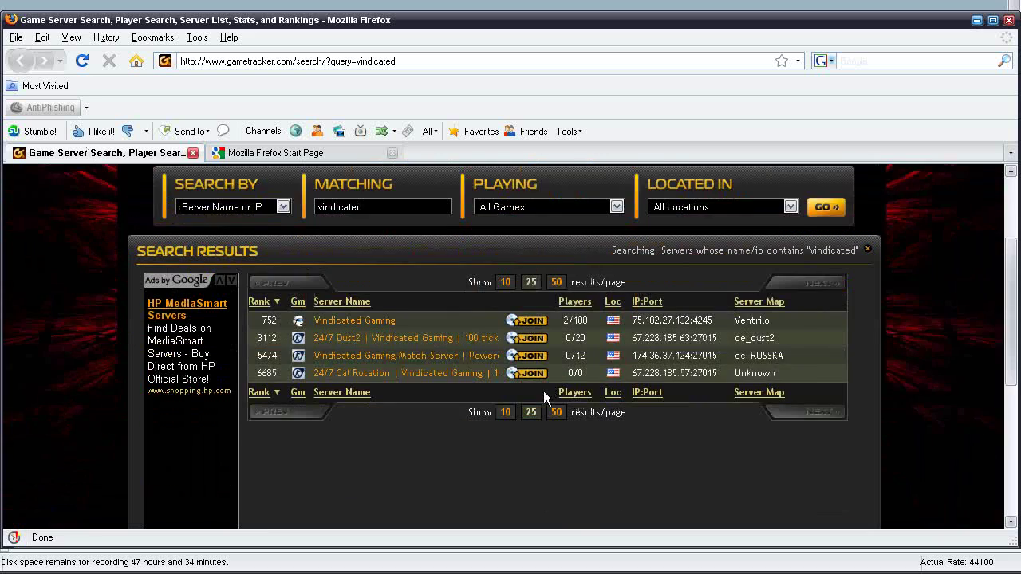
scroll(397, 305, up, 4)
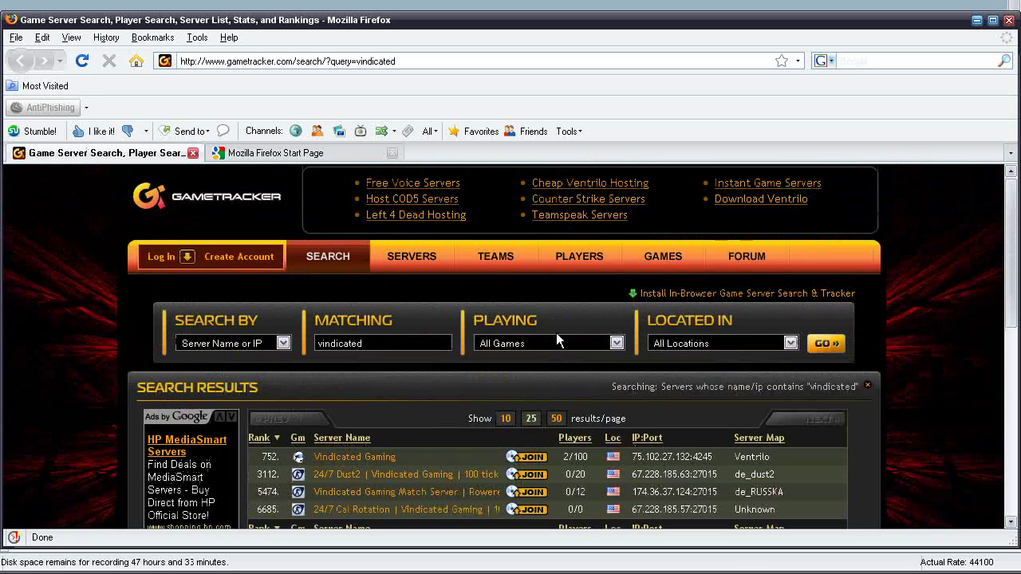
double_click(364, 343)
key(BackSpace)
click(826, 343)
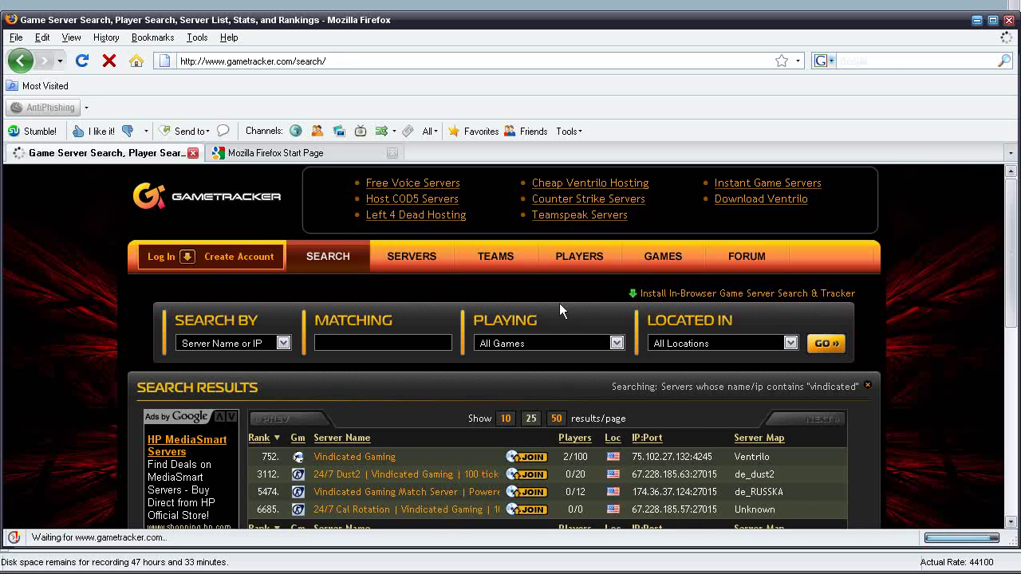
Open the server page for teambb.All Weapons in the search results and copy its IP address 193.47.83.34
scroll(462, 287, down, 3)
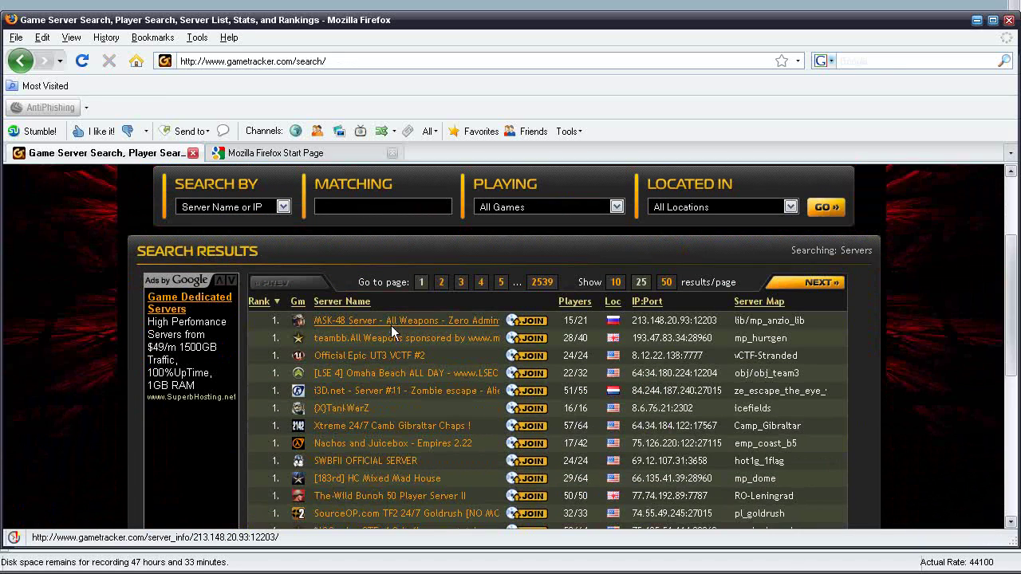
click(387, 337)
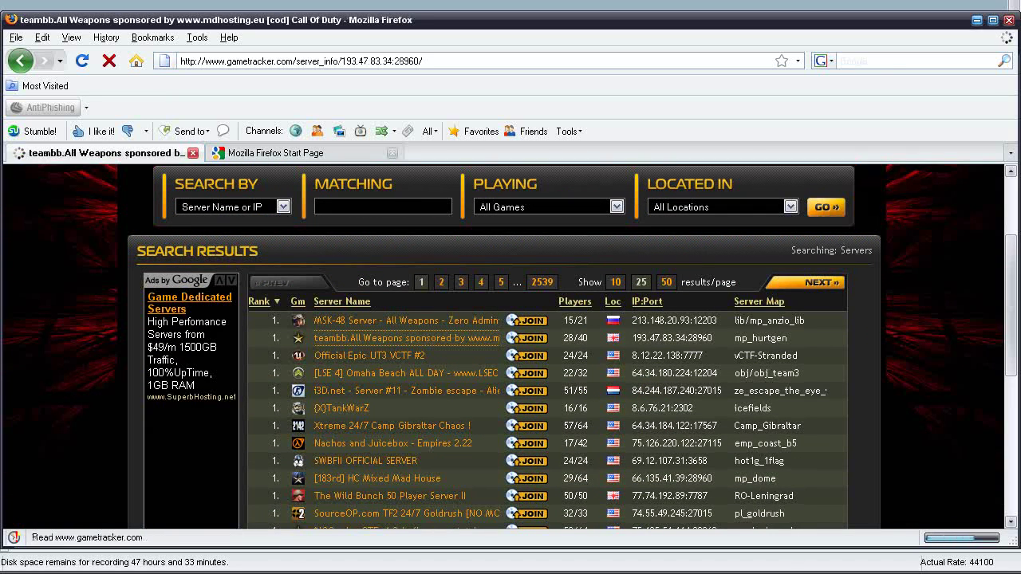
scroll(287, 293, down, 4)
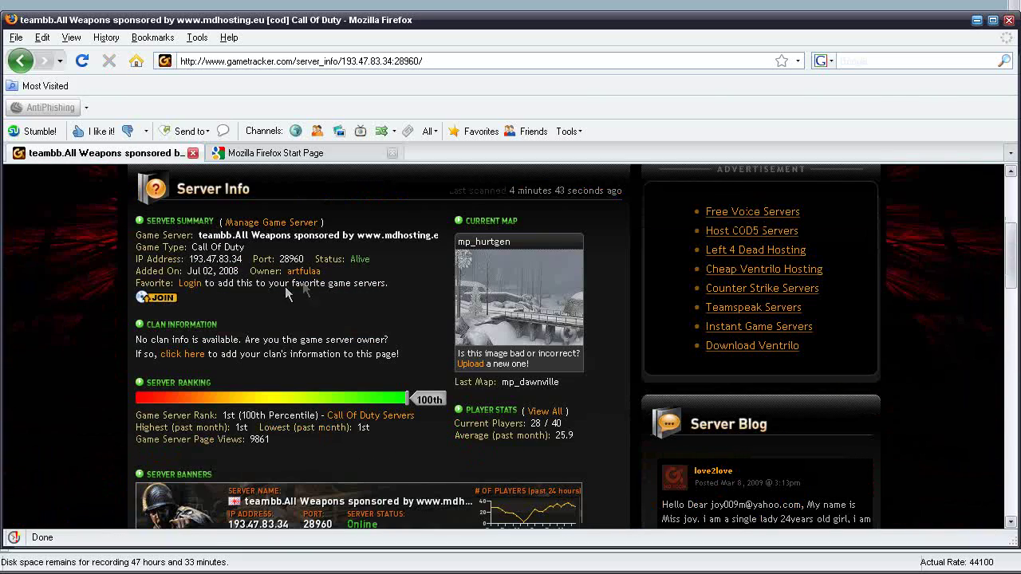
scroll(403, 407, down, 1)
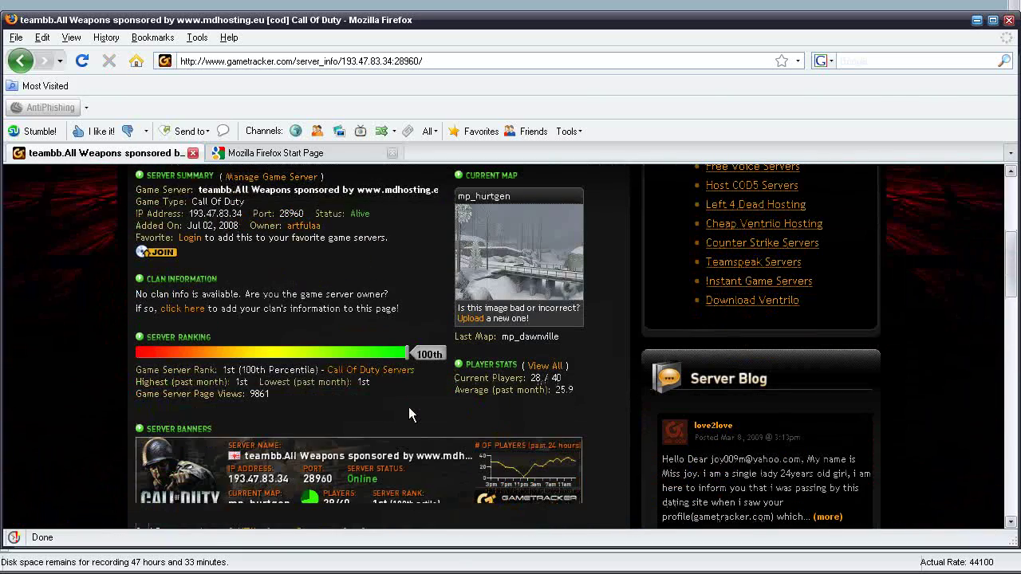
scroll(425, 383, up, 1)
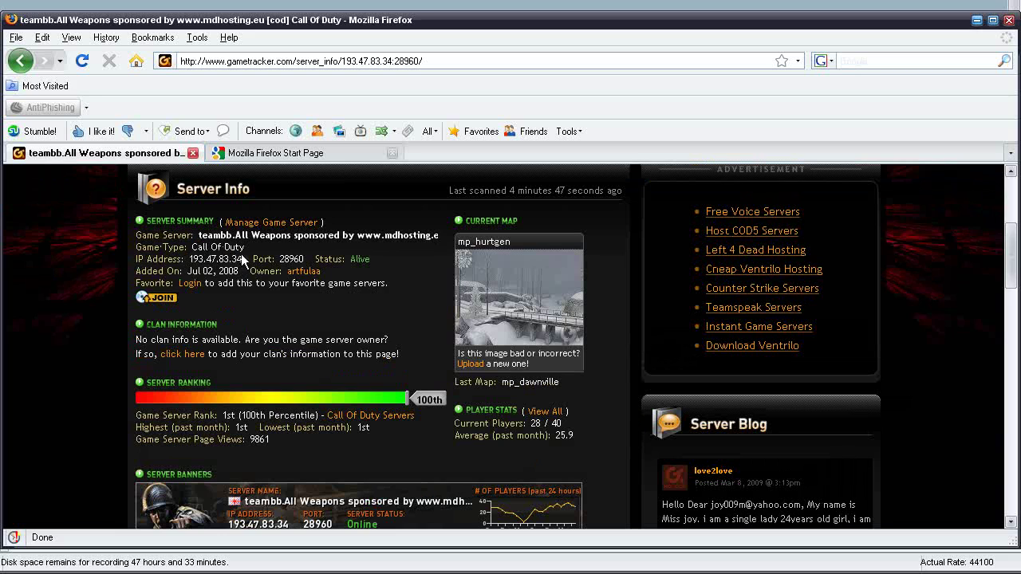
drag(243, 262, 189, 261)
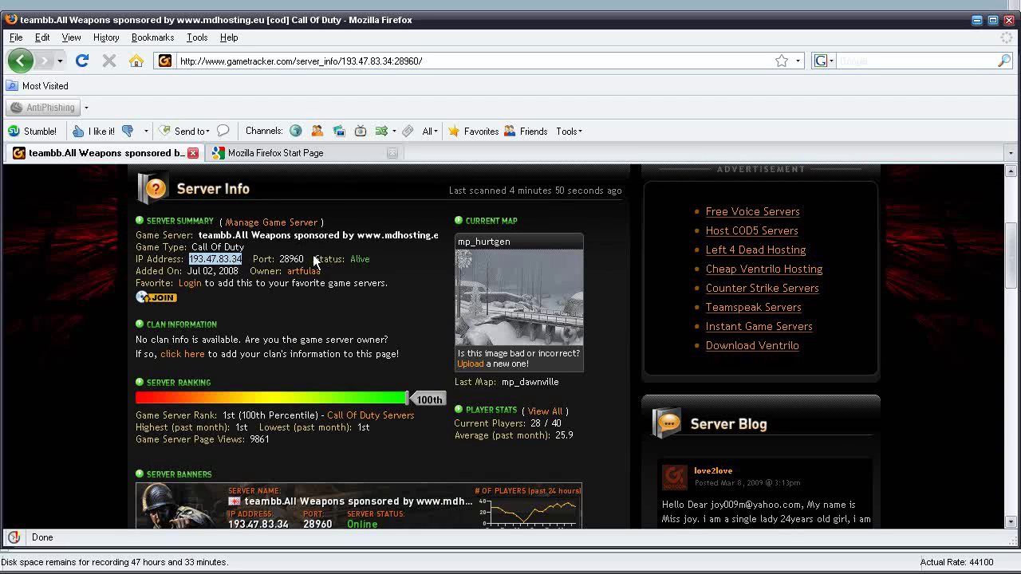
key(ctrl+c)
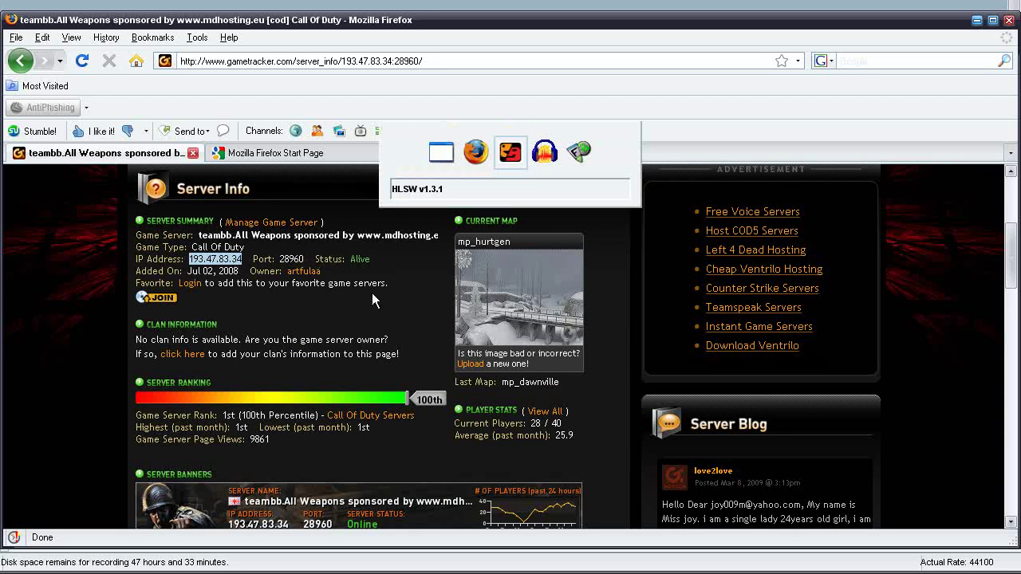
Switch to HLSW, add the server 193.47.83.34:28960 to the custom server list and select it there
click(408, 131)
click(235, 120)
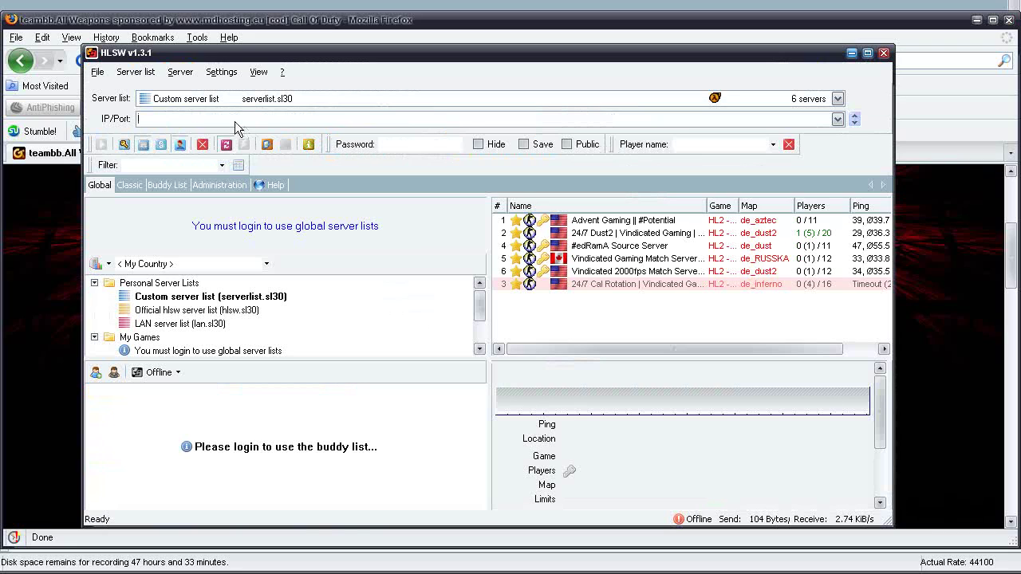
key(ctrl+v)
text(:28960)
key(Return)
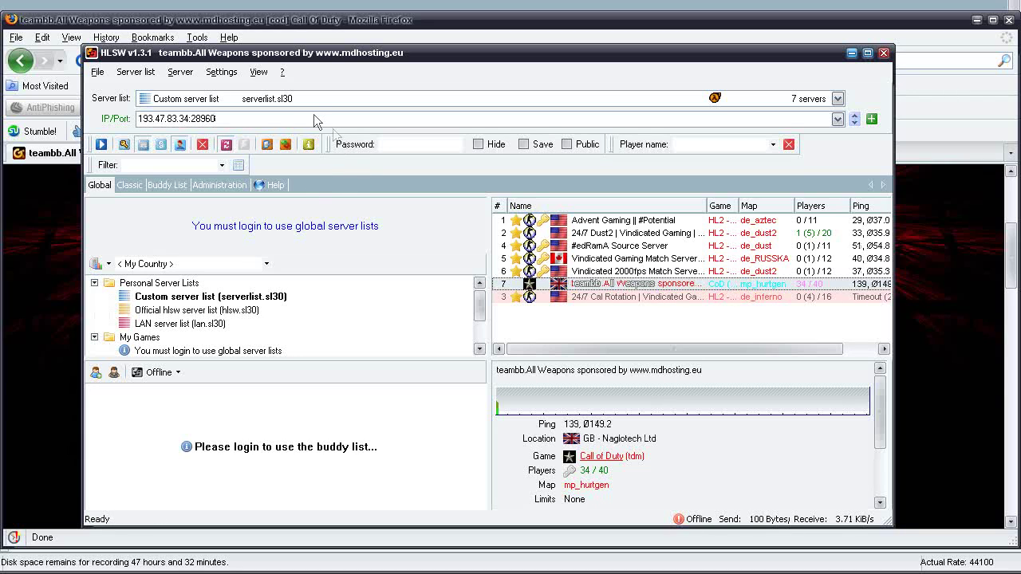
click(292, 100)
click(271, 99)
click(611, 286)
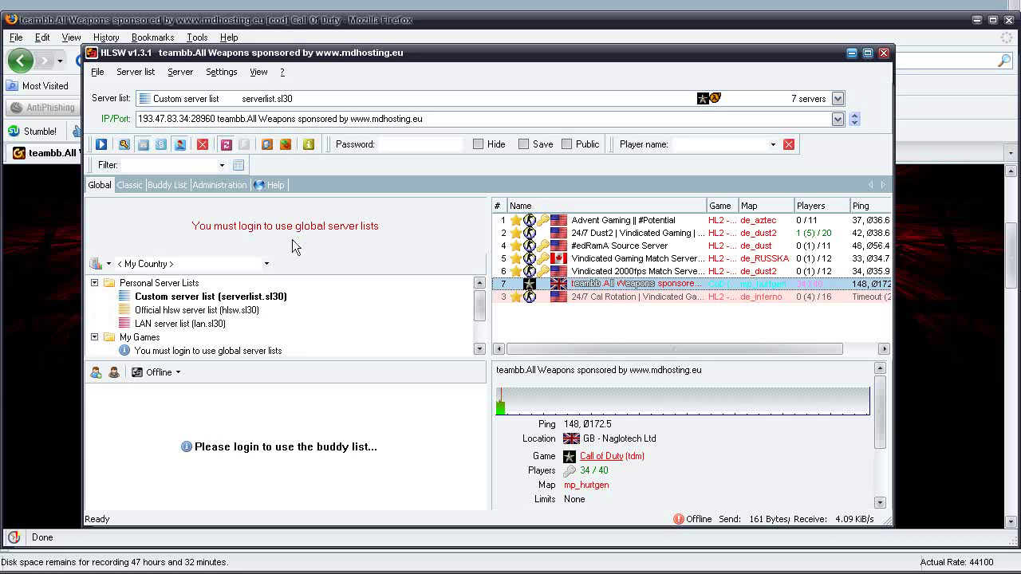
Show the administration view, select the 24/7 Dust2 | Vindicated Gaming server and test its saved Rcon password
click(202, 188)
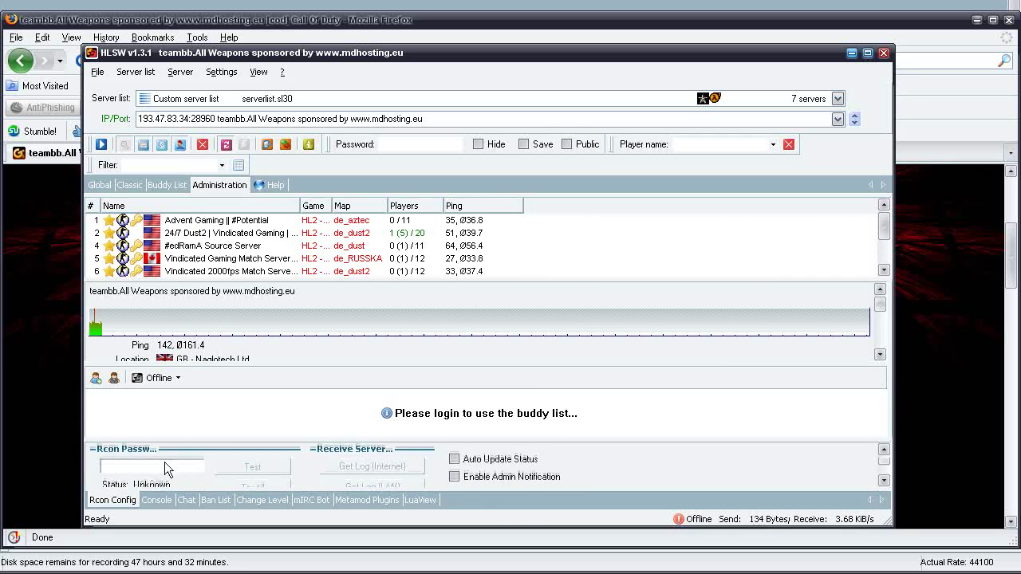
scroll(166, 463, down, 2)
scroll(182, 482, up, 1)
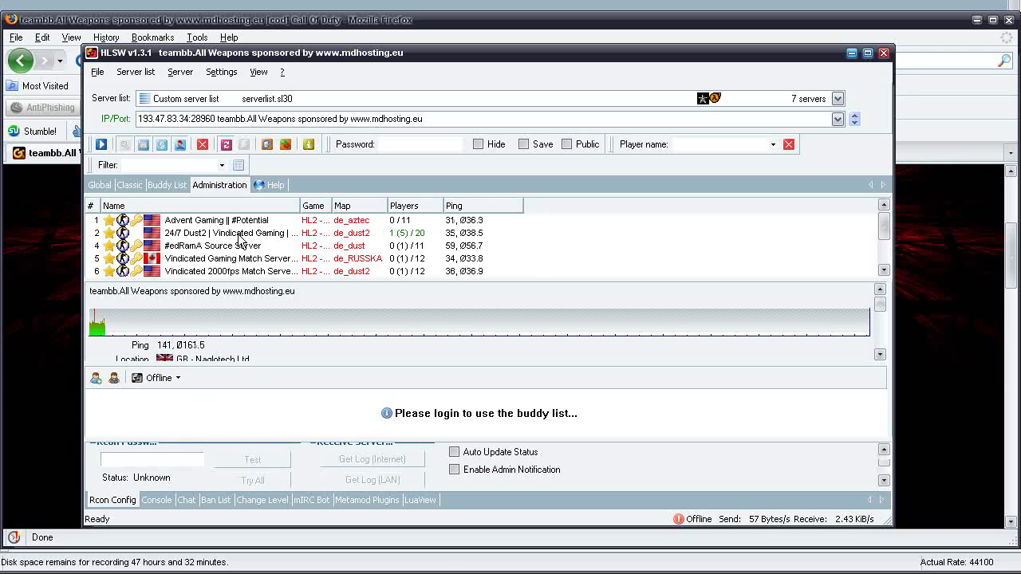
scroll(164, 474, down, 2)
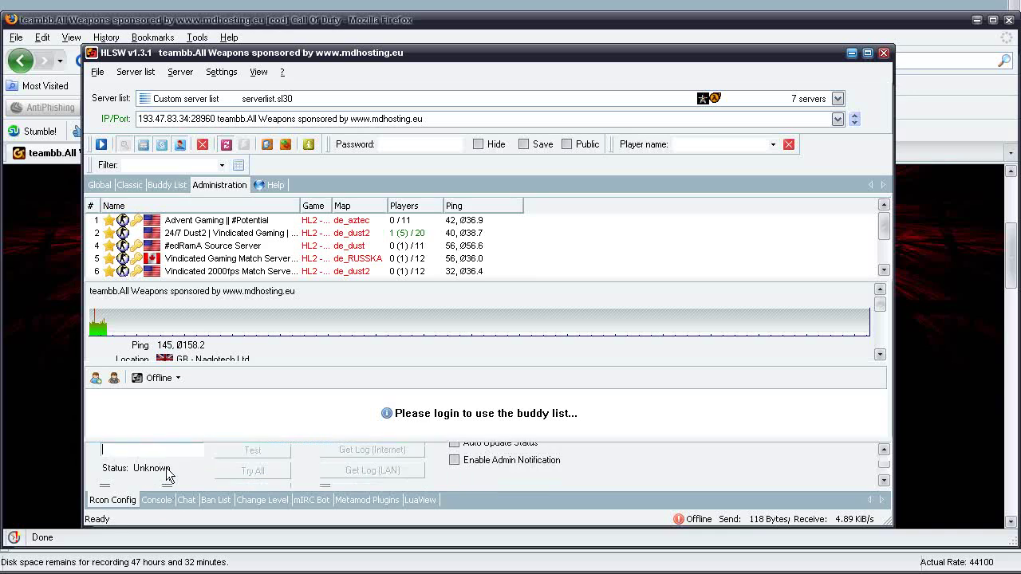
click(245, 233)
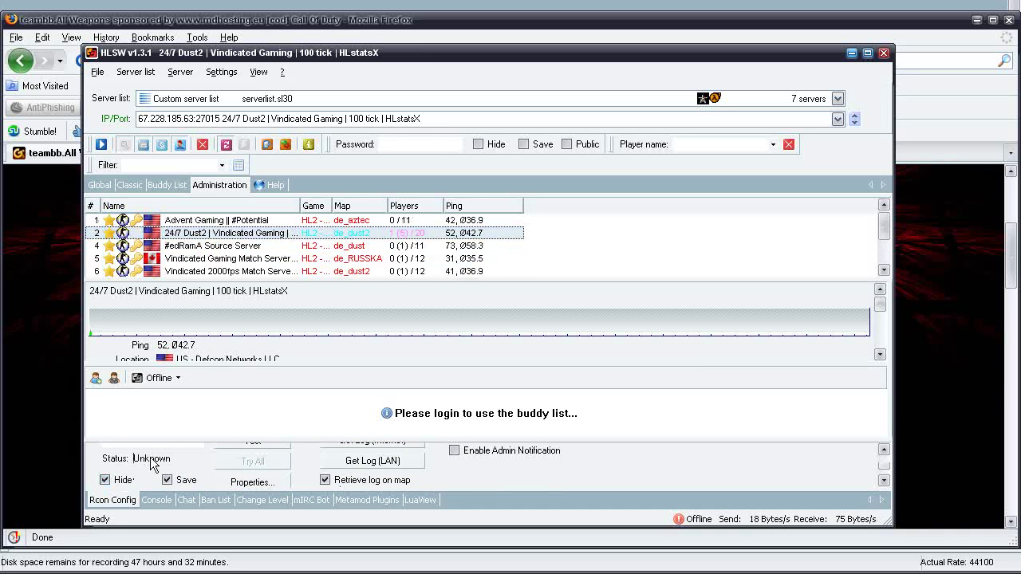
scroll(160, 448, up, 1)
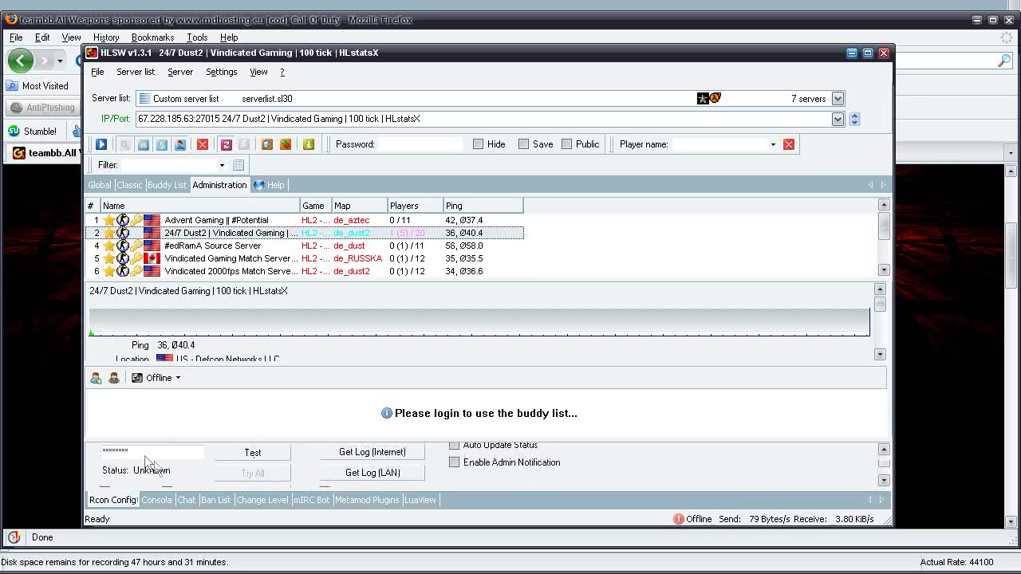
drag(102, 450, 224, 451)
click(224, 451)
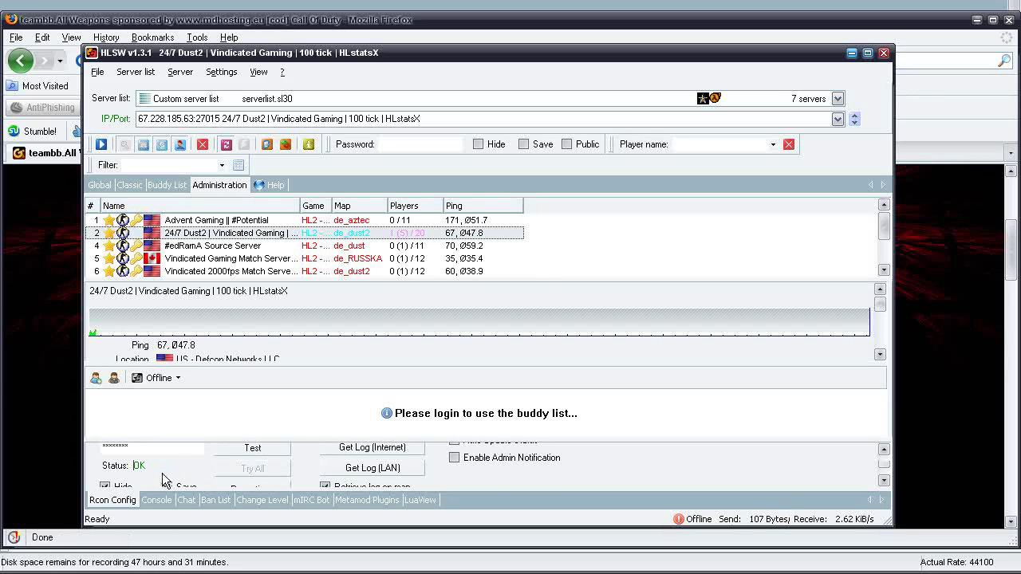
scroll(162, 473, down, 1)
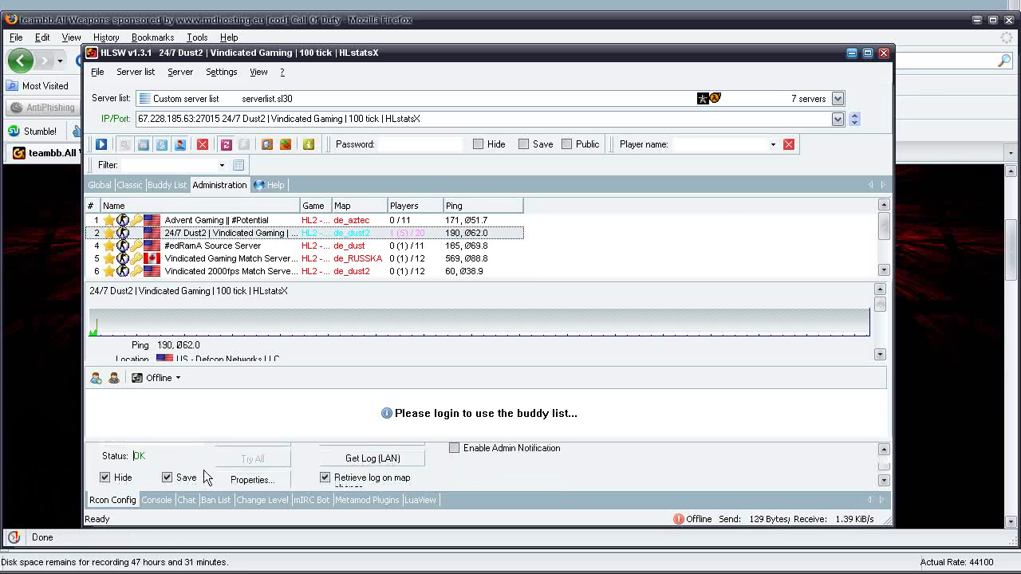
Widen the HLSW window and send changelevel de_cpl_mill from the 24/7 Dust2 server's console
click(156, 501)
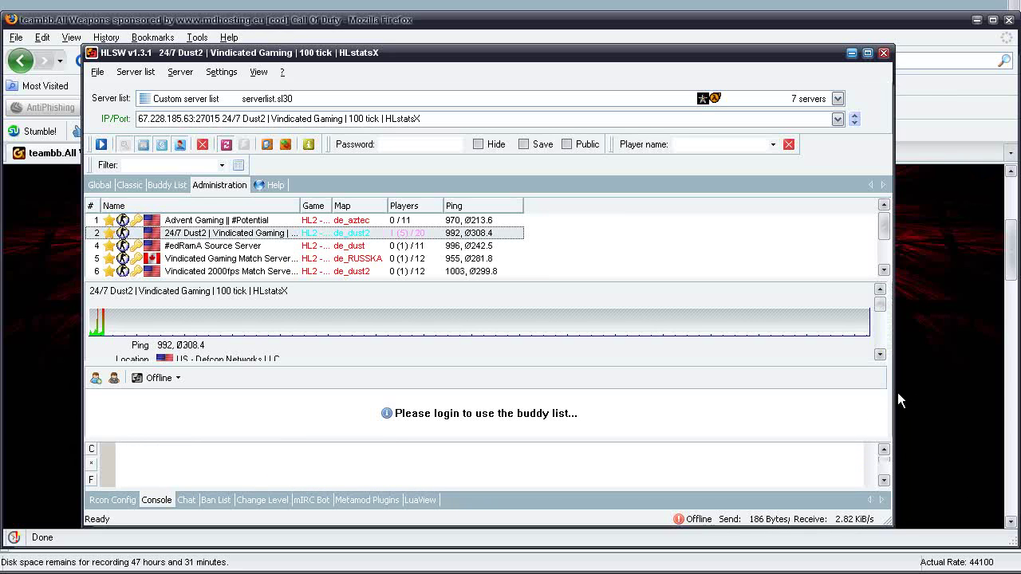
drag(895, 391, 934, 398)
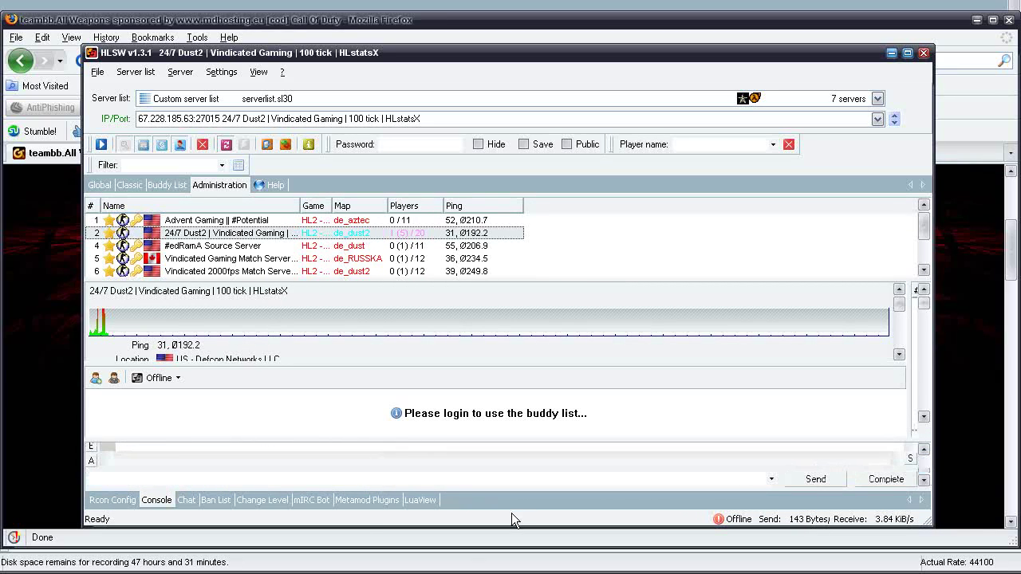
click(130, 472)
text(c)
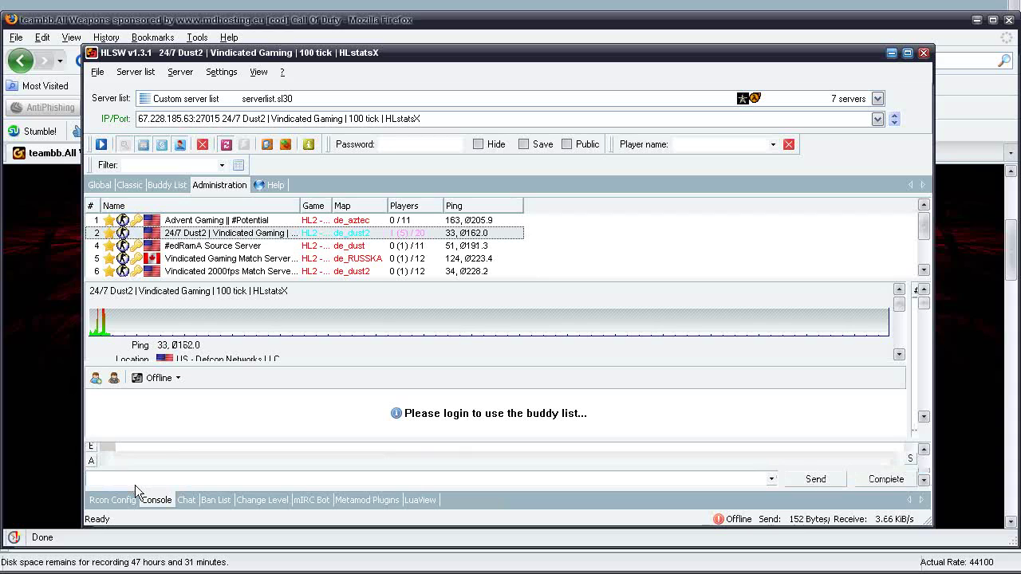
text(hangelevel de_cp)
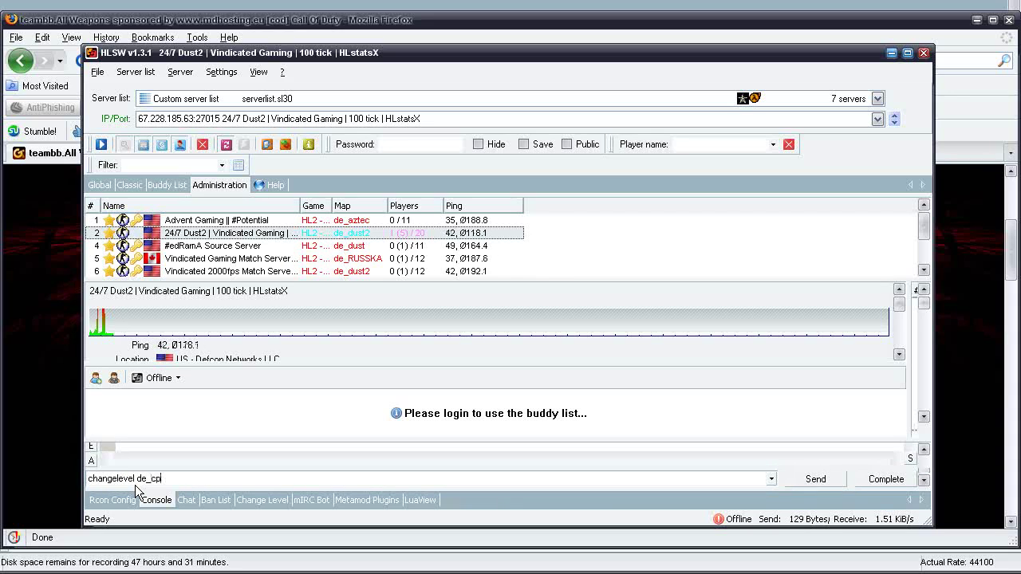
text(l_mill)
key(Return)
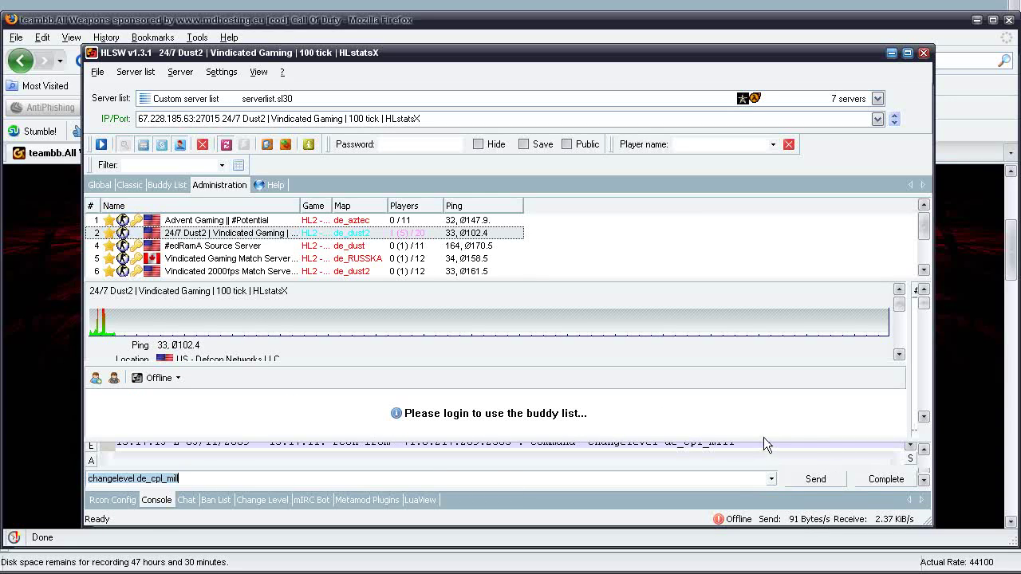
Enlarge the console area upward and review the logged Rcon commands
drag(754, 440, 736, 405)
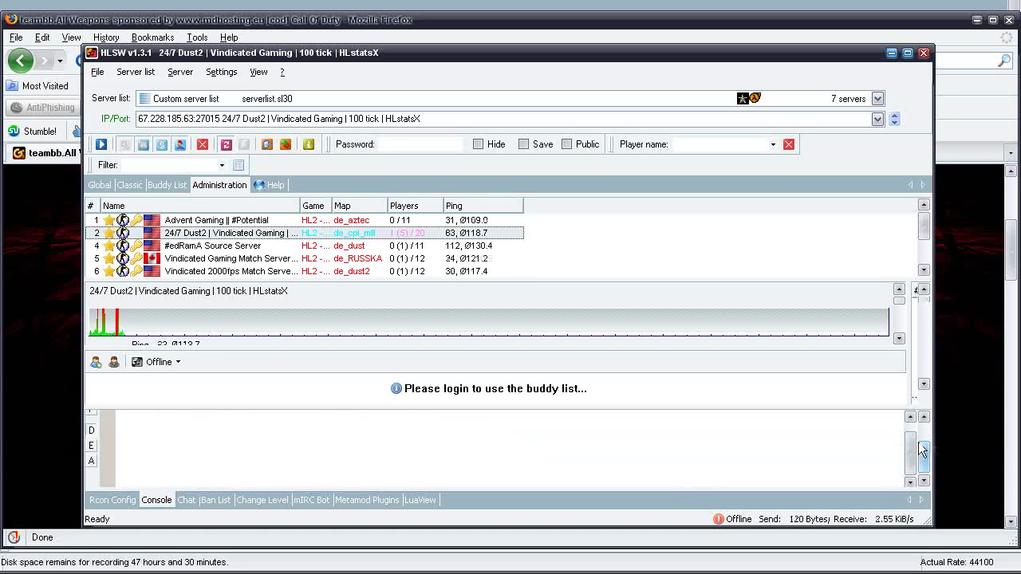
scroll(911, 468, down, 1)
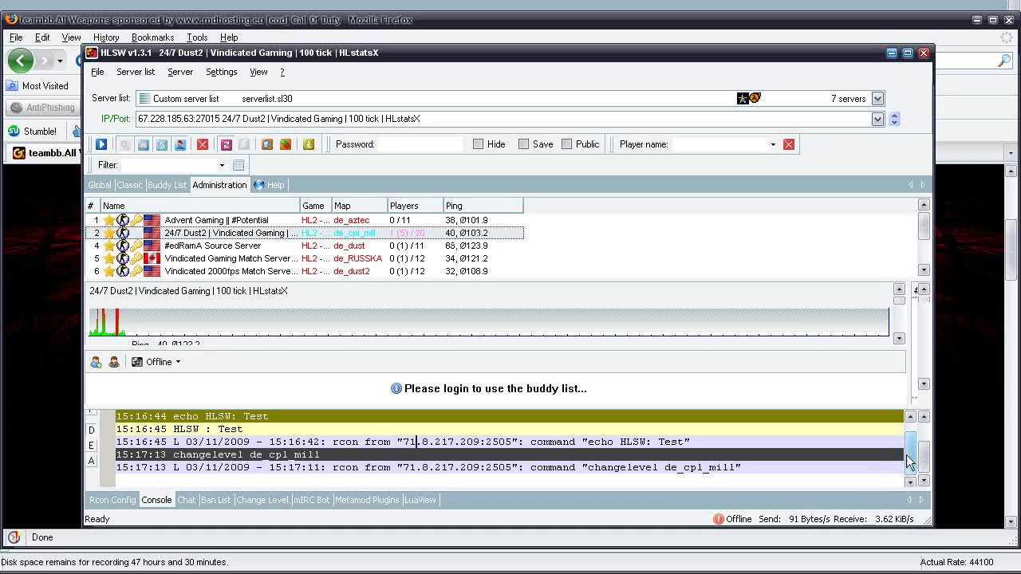
click(133, 479)
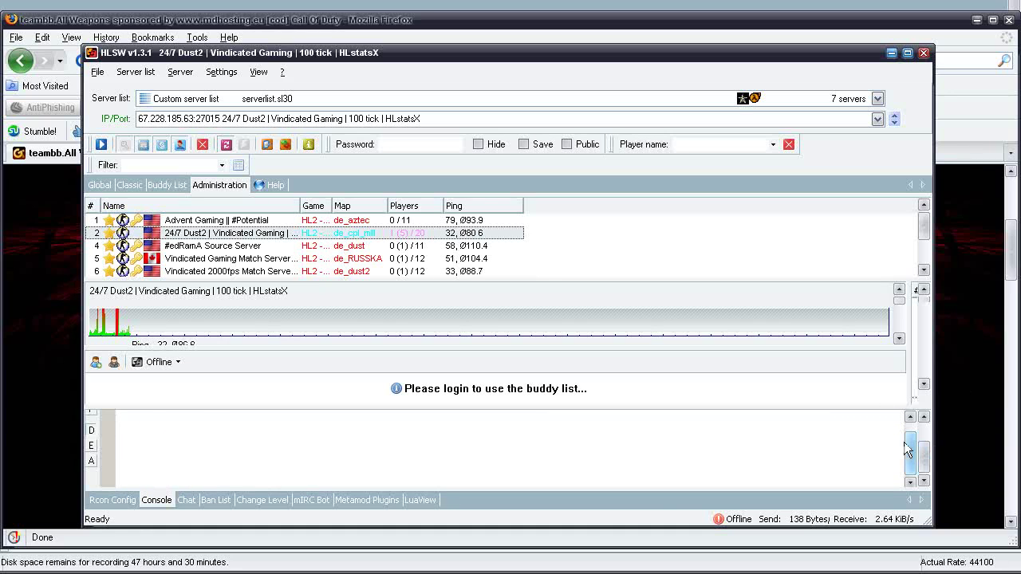
Run the Rcon Status Command on the 24/7 Dust2 server and check its chat and console output
click(279, 236)
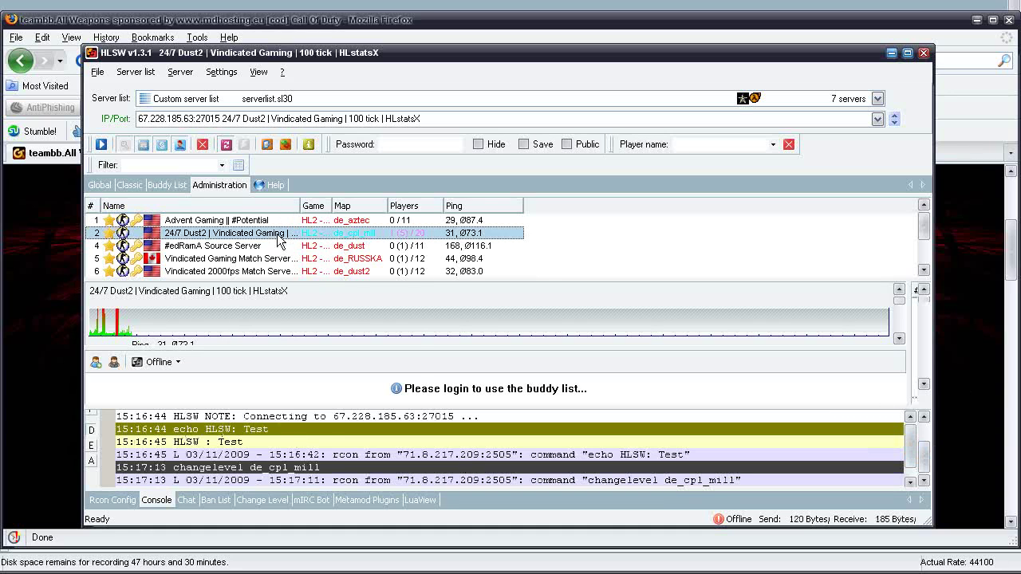
right_click(279, 240)
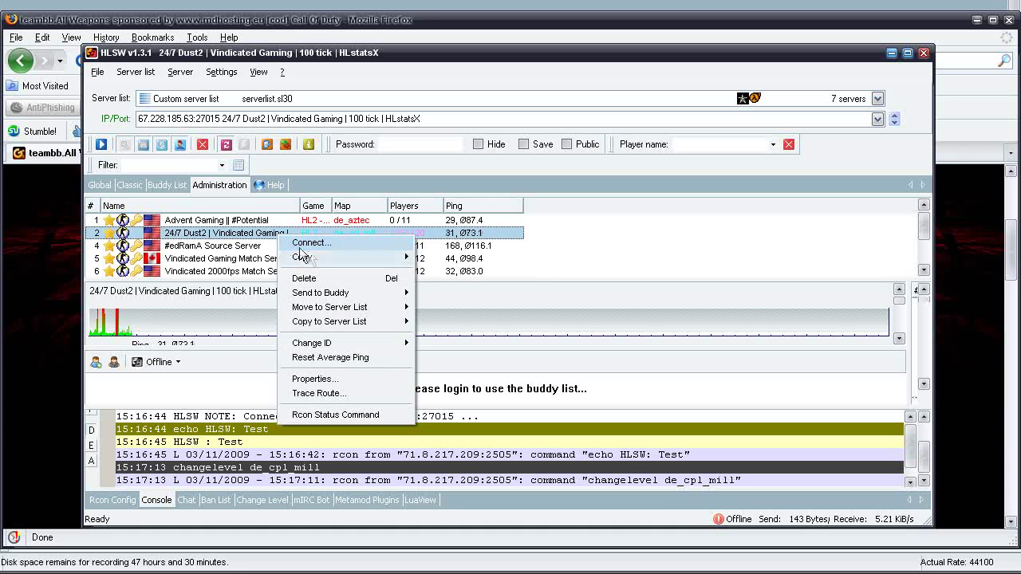
click(341, 415)
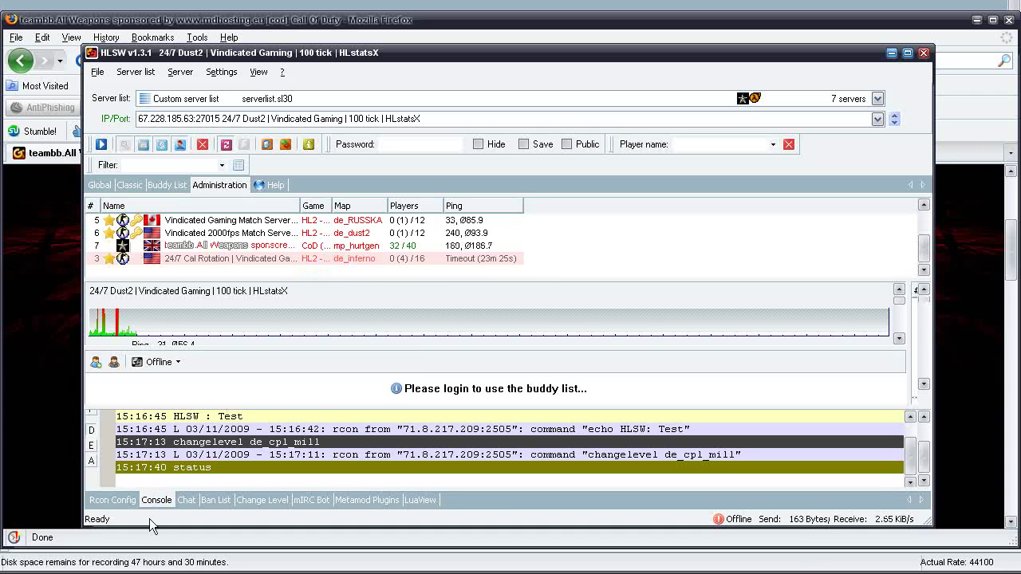
click(189, 500)
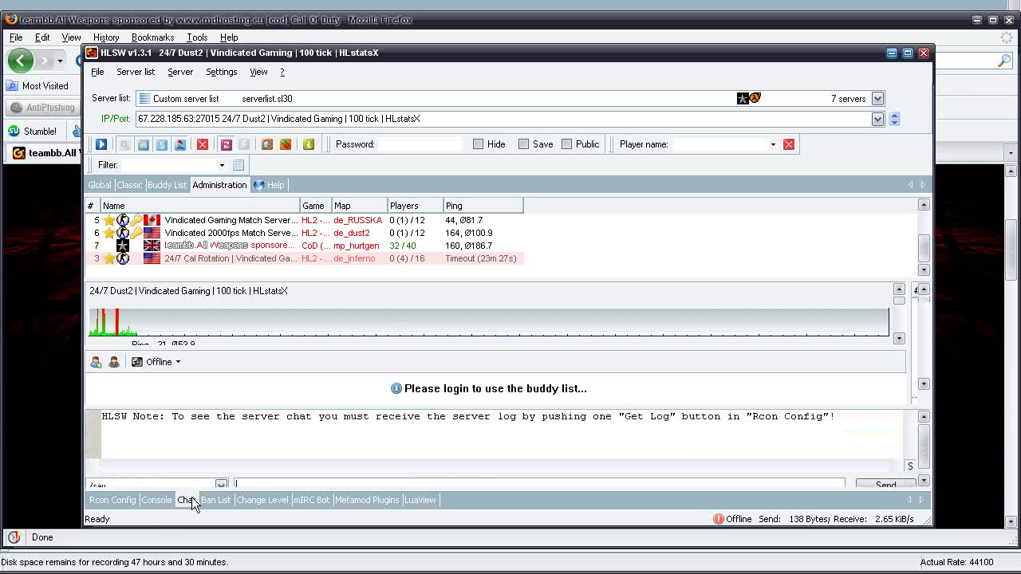
click(147, 500)
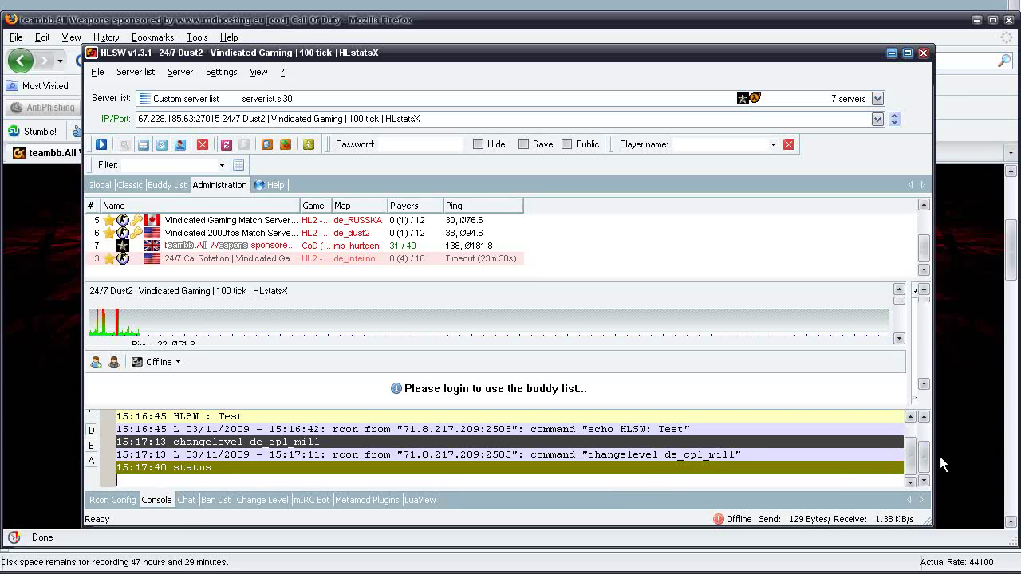
Retest the 24/7 Dust2 server's Rcon password, inspect the other Vindicated servers' Rcon settings, and return to the 24/7 Dust2 console
click(116, 500)
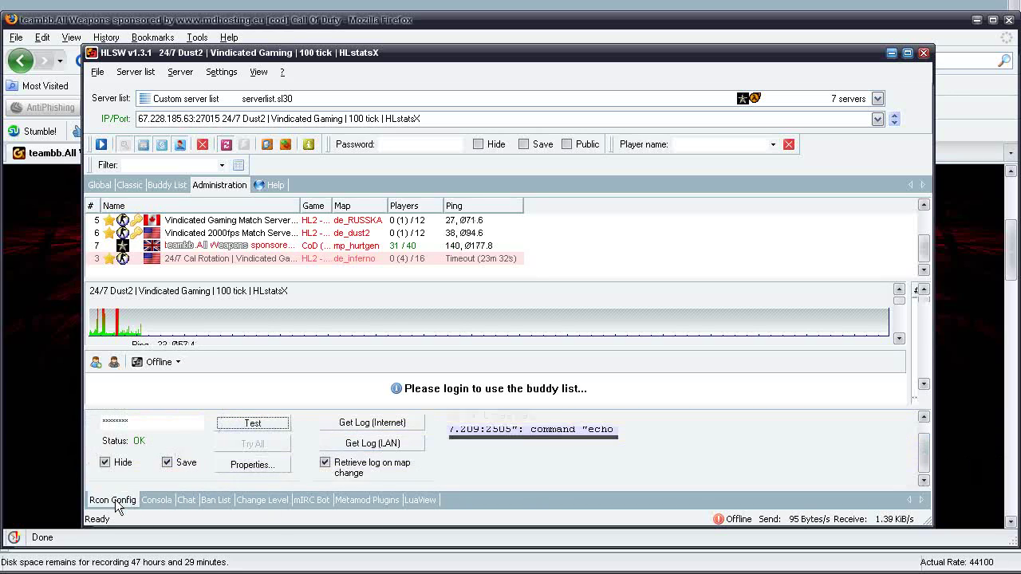
click(236, 420)
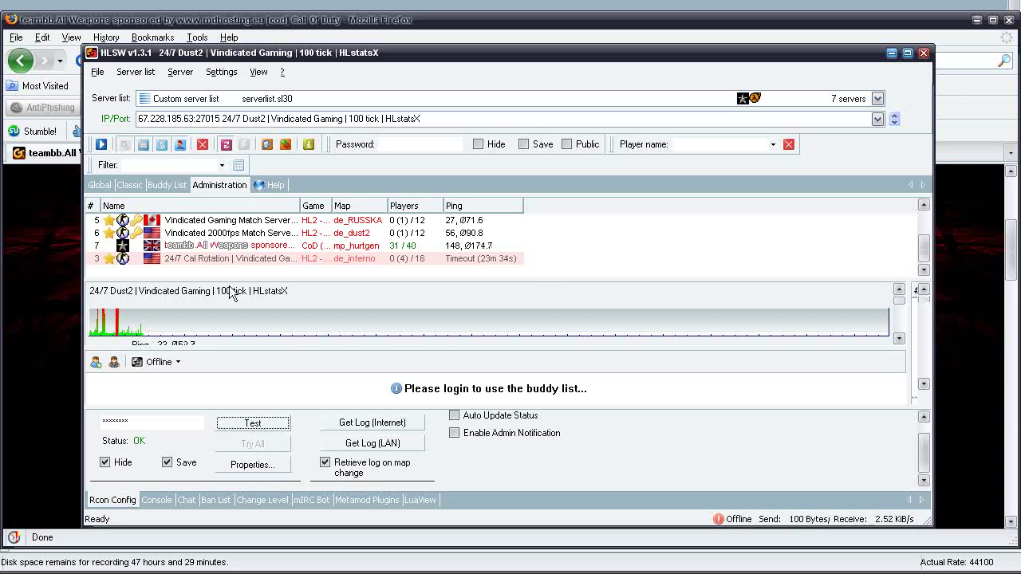
click(209, 259)
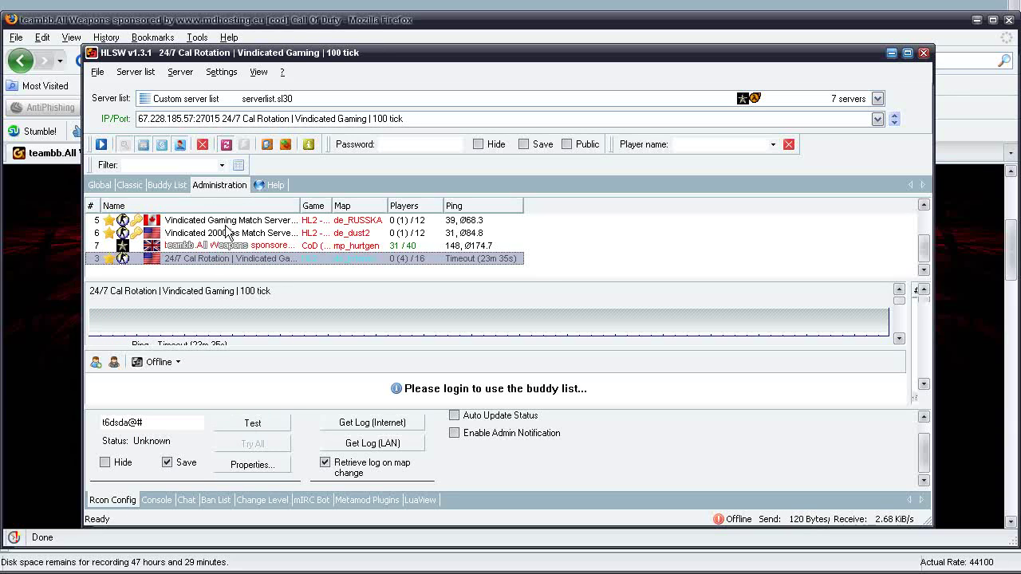
click(226, 225)
click(224, 233)
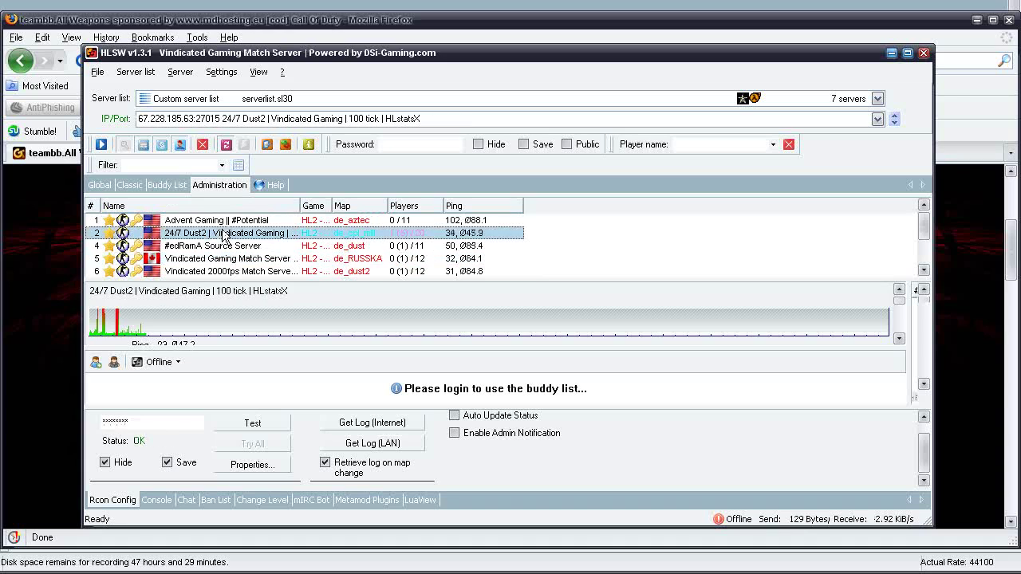
click(159, 500)
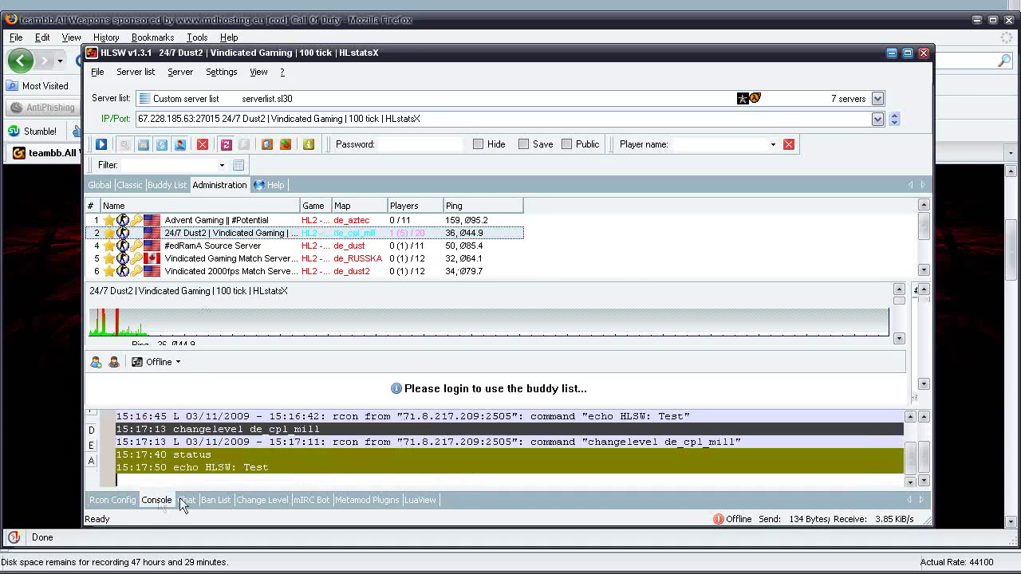